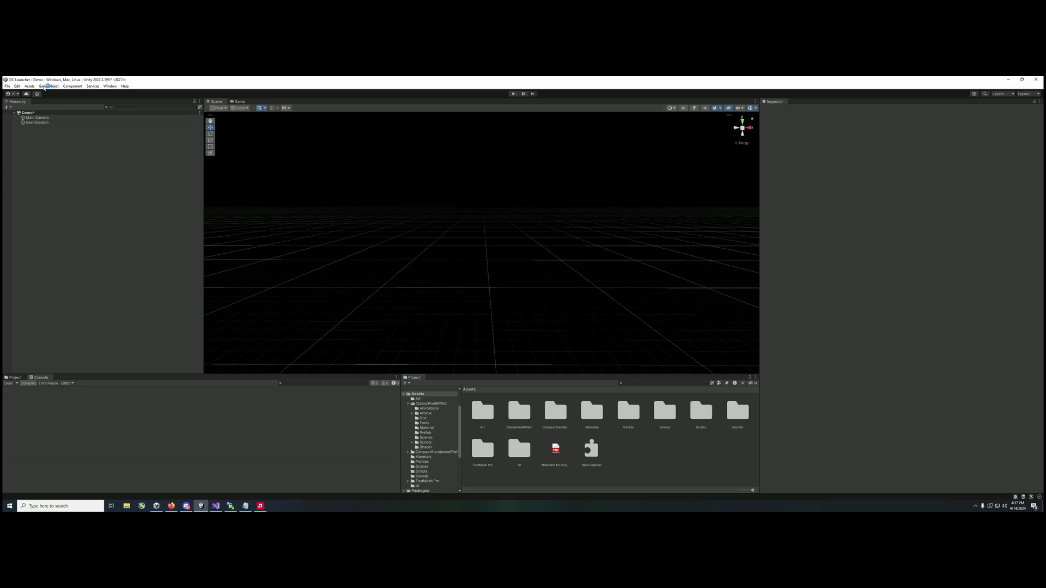
# Create a UI Canvas in the Demo scene.
pyautogui.click(46, 87)
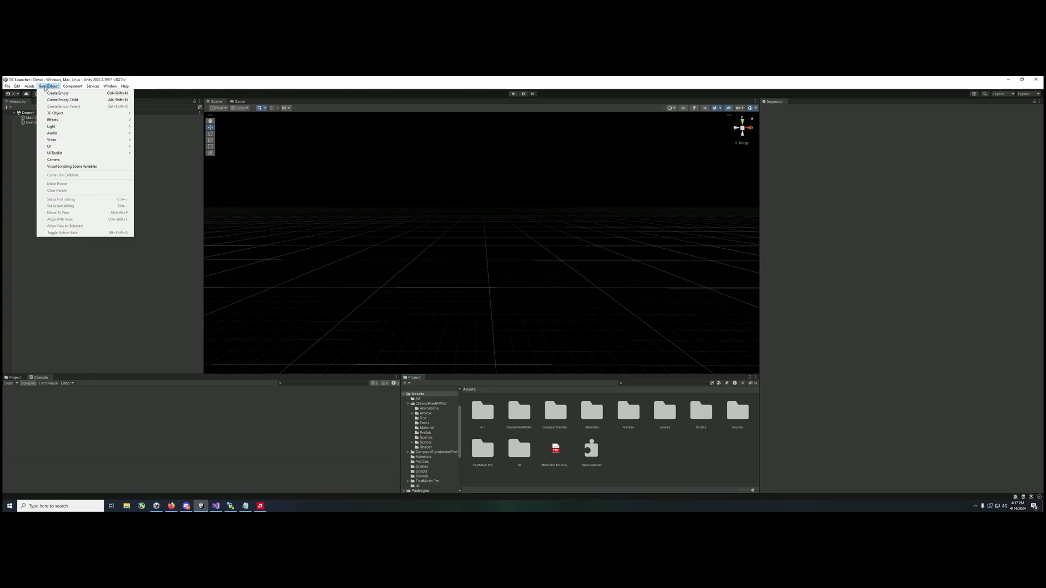
pyautogui.moveTo(64, 147)
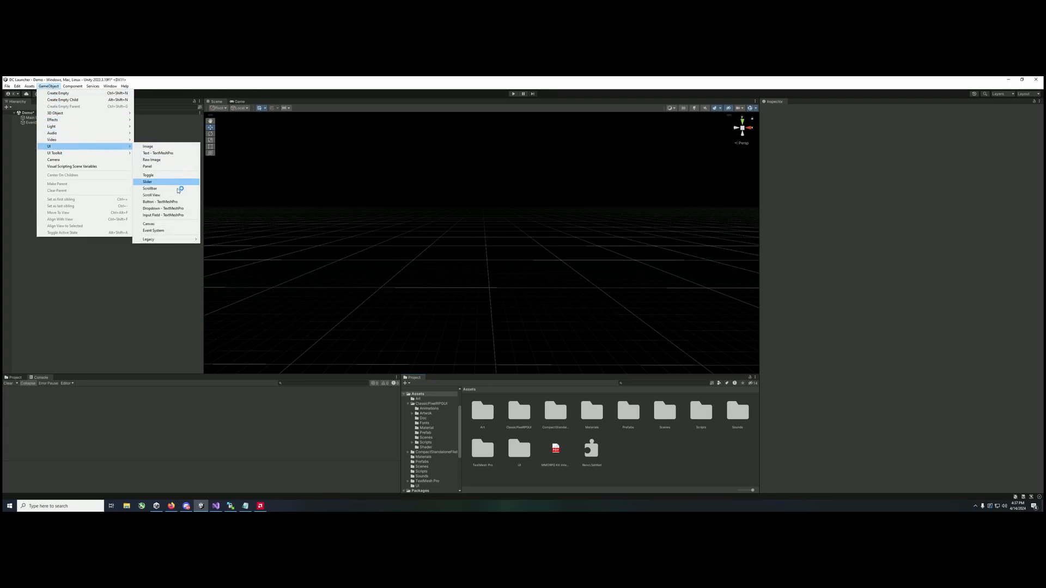
pyautogui.click(168, 224)
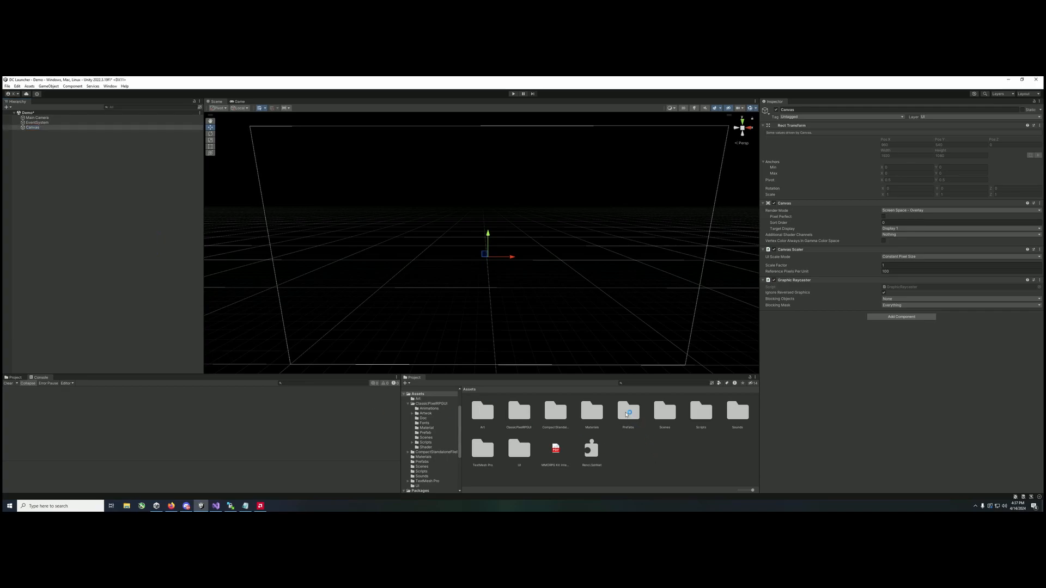
# Add the launcher UI prefab from the Prefabs folder under the Canvas and place the MenuManager prefab in the scene root.
pyautogui.doubleClick(627, 414)
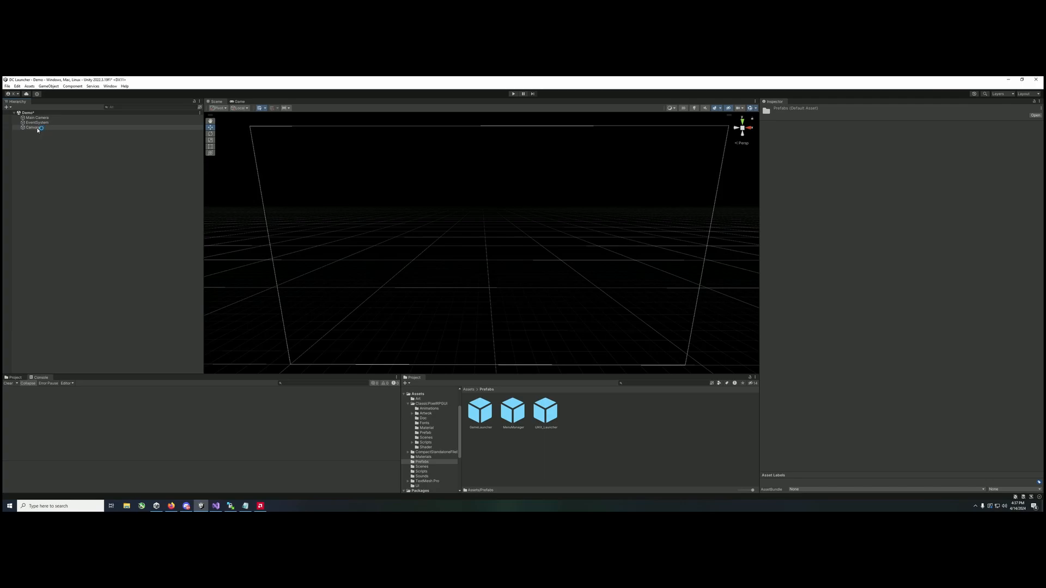
pyautogui.moveTo(37, 130); pyautogui.dragTo(37, 130)
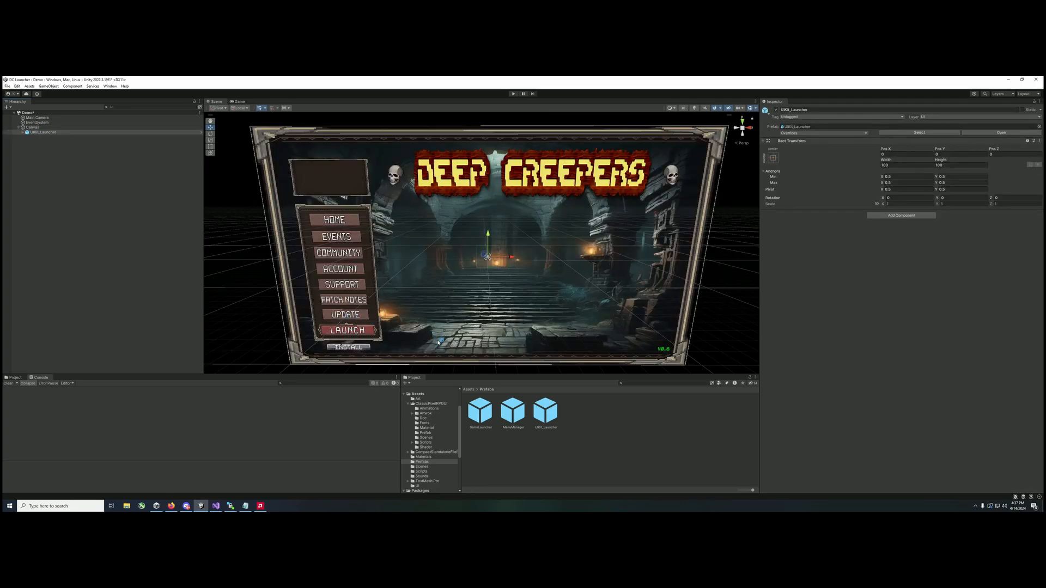
pyautogui.moveTo(516, 419); pyautogui.dragTo(66, 221)
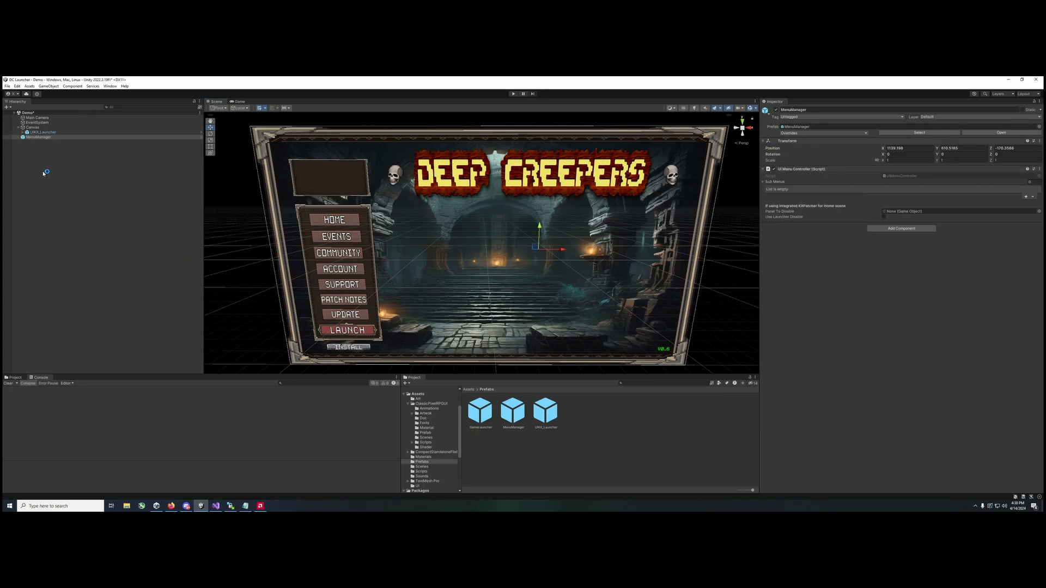
# Expand the launcher prefab's whole object tree and examine its Buttons and MenuPanels groups.
pyautogui.keyDown('alt'); pyautogui.click(22, 133); pyautogui.keyUp('alt')
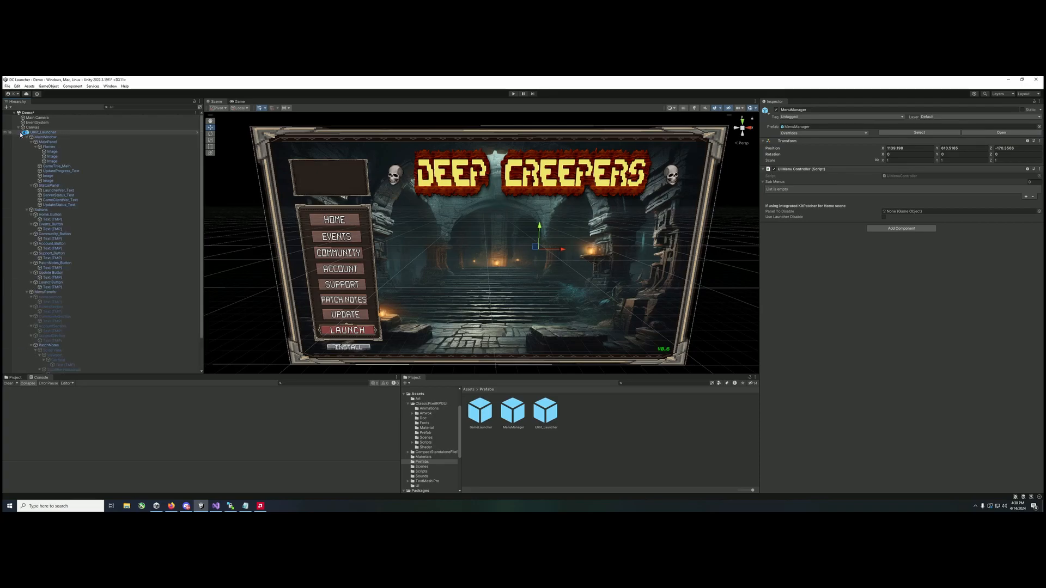
pyautogui.scroll(-1, 65, 210)
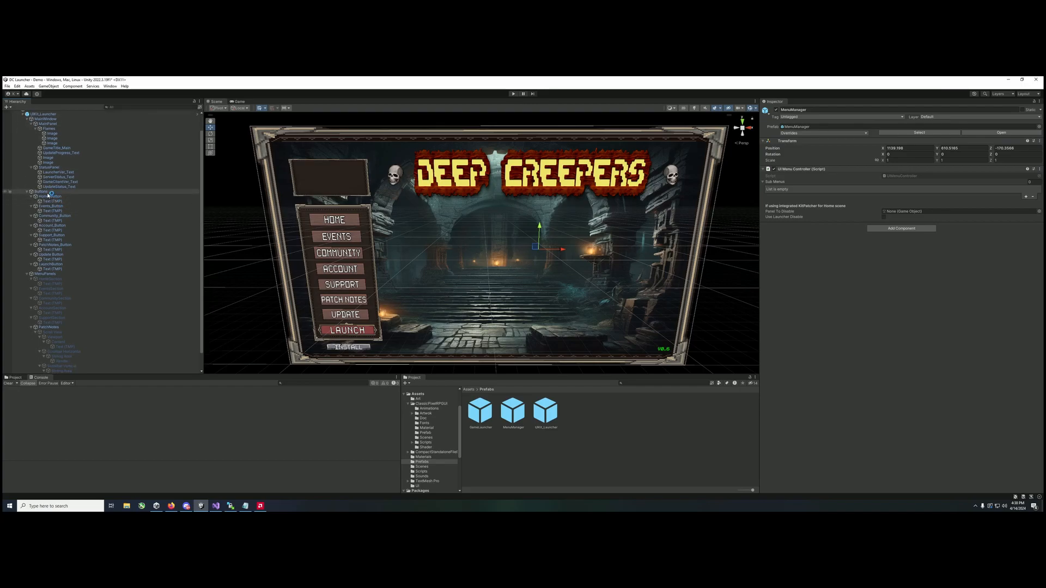
pyautogui.click(44, 193)
pyautogui.click(50, 274)
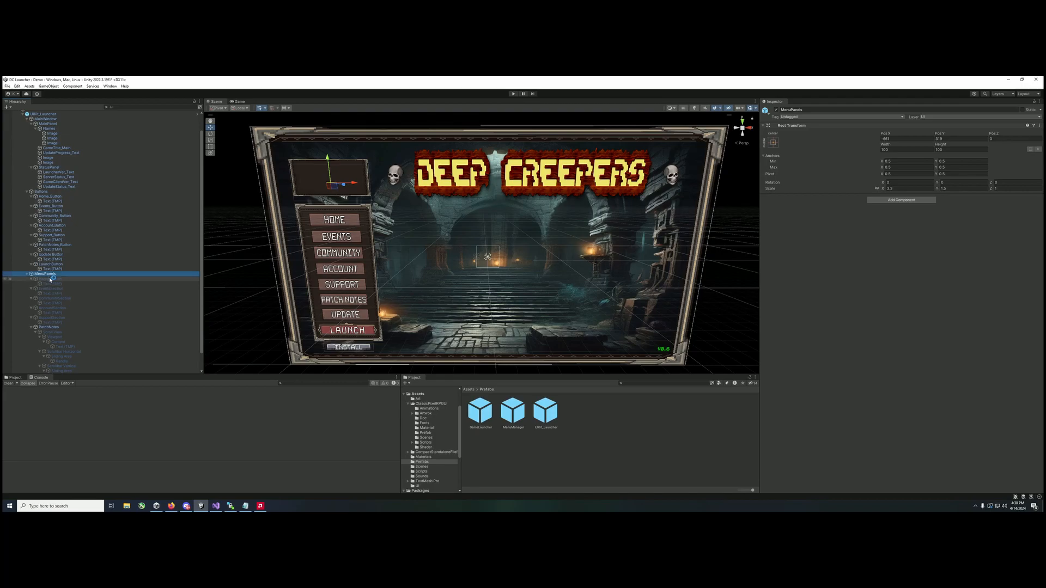
# Add six empty elements to the Sub Menus list of the MenuManager's UI Menu Controller.
pyautogui.scroll(-2, 55, 305)
pyautogui.click(43, 371)
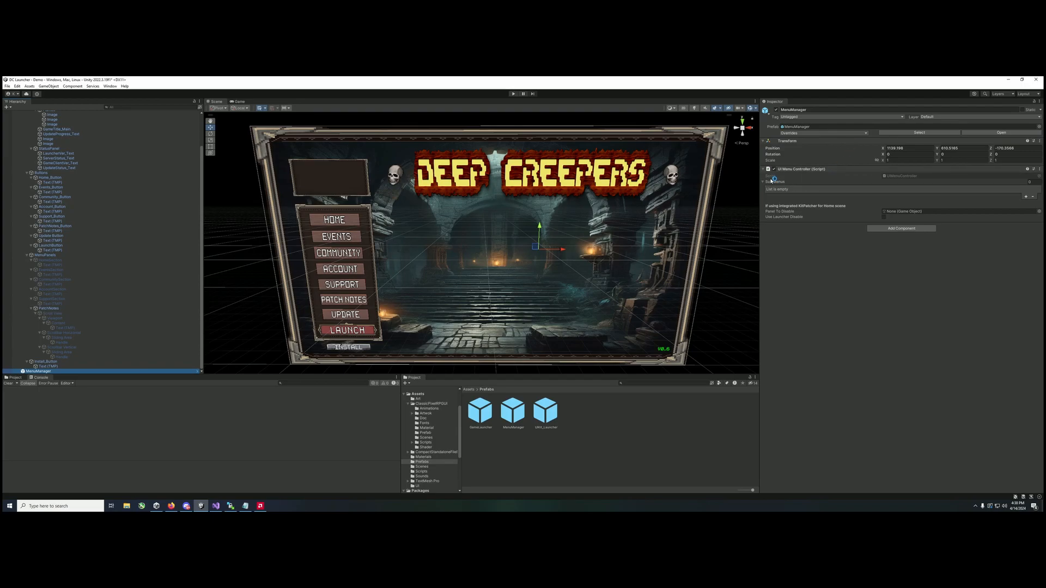
pyautogui.click(1024, 198)
pyautogui.click(1024, 205)
pyautogui.click(1024, 211)
pyautogui.click(1024, 213)
pyautogui.click(1025, 216)
pyautogui.click(1025, 222)
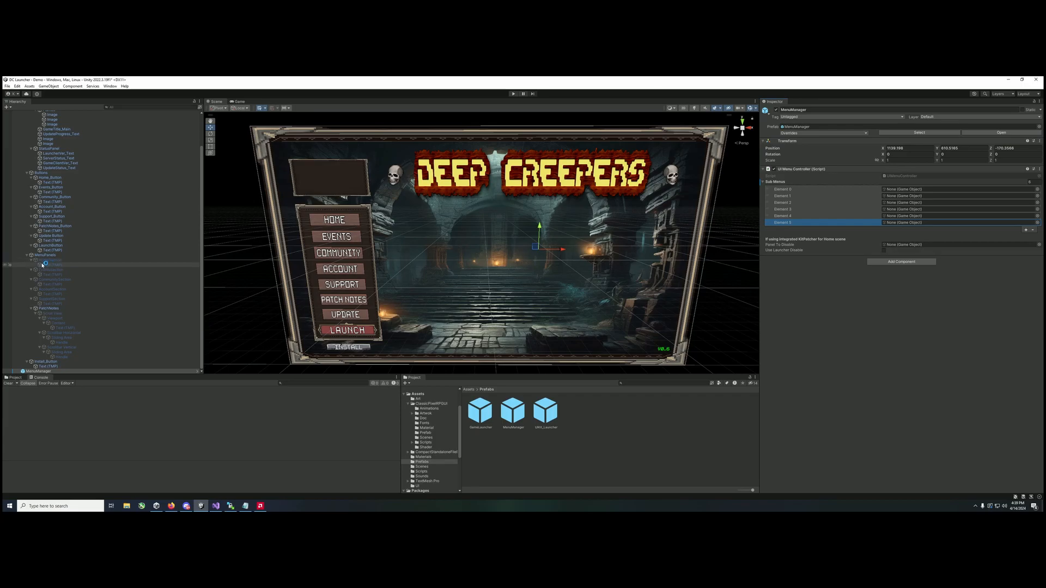
# Assign HomeSection, EventsSection, CommunitySection, AccountSection, SupportSection and the PatchNotes Scroll View to Sub Menus elements 0 to 5 in that order.
pyautogui.moveTo(44, 261); pyautogui.dragTo(915, 189)
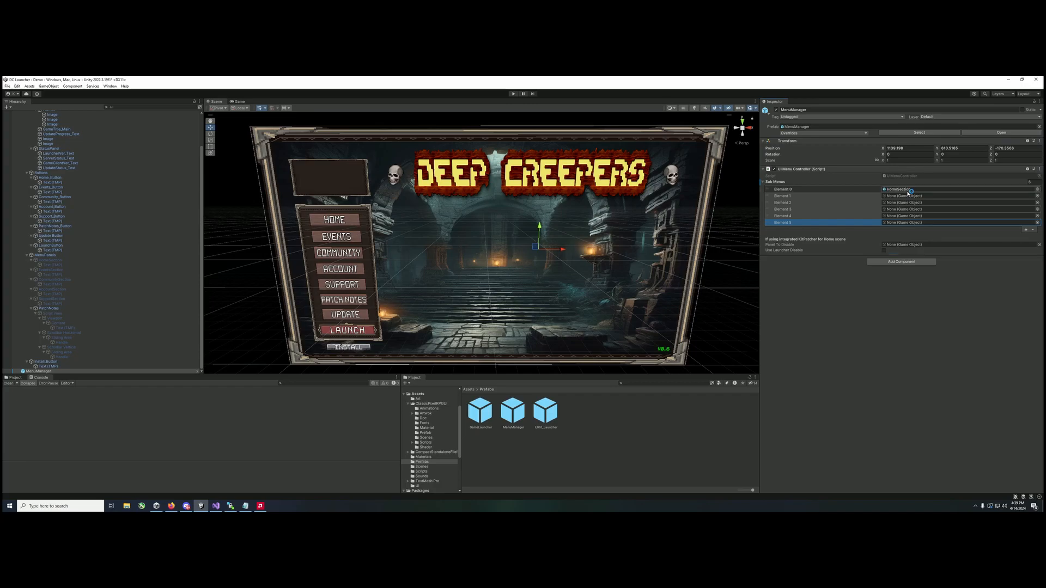
pyautogui.moveTo(42, 270); pyautogui.dragTo(903, 198)
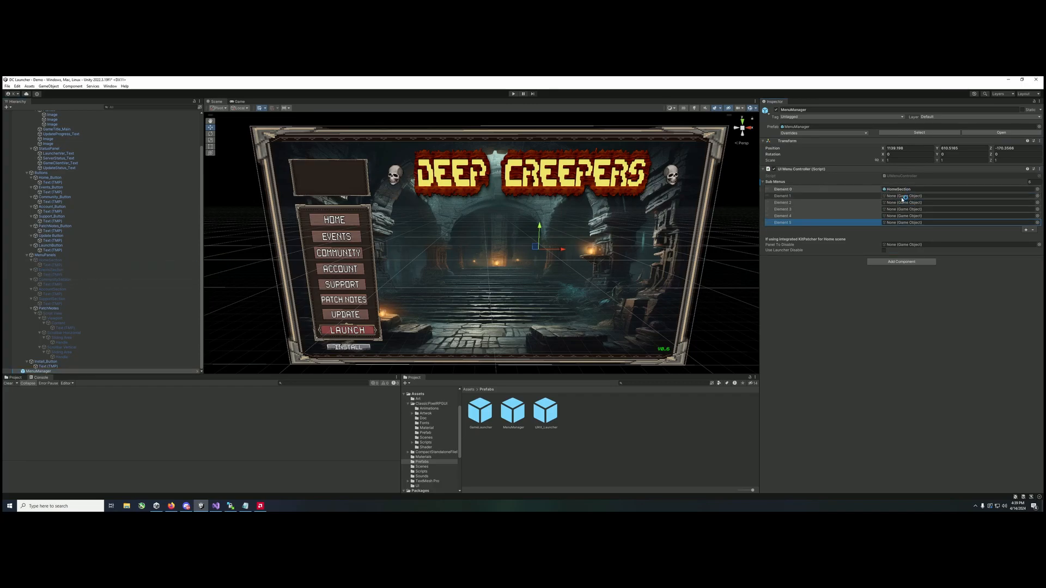
pyautogui.moveTo(18, 274); pyautogui.dragTo(895, 199)
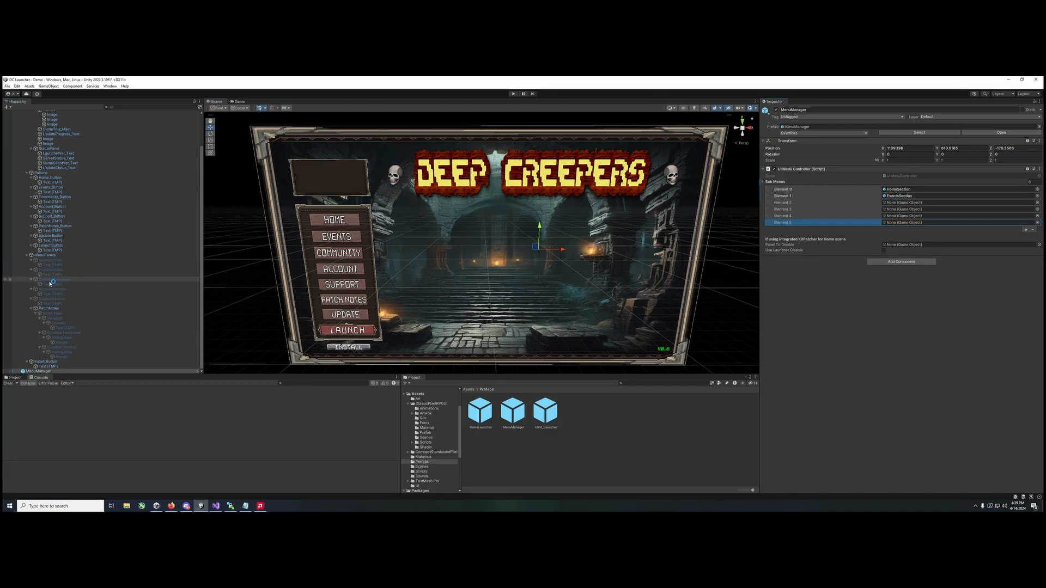
pyautogui.moveTo(629, 254); pyautogui.dragTo(904, 203)
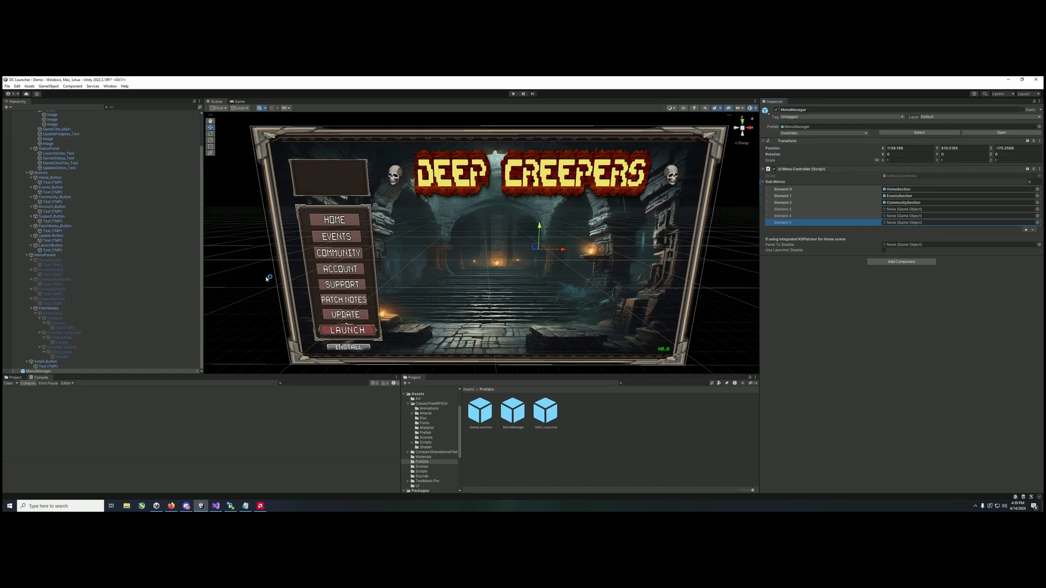
pyautogui.moveTo(47, 290); pyautogui.dragTo(904, 210)
pyautogui.moveTo(55, 299); pyautogui.dragTo(904, 216)
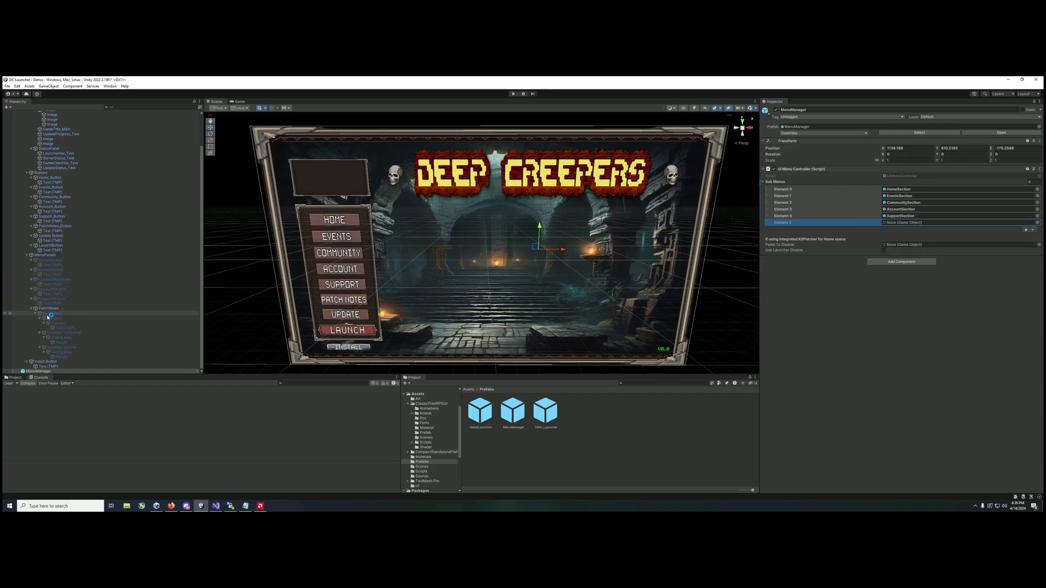
pyautogui.moveTo(48, 313); pyautogui.dragTo(909, 225)
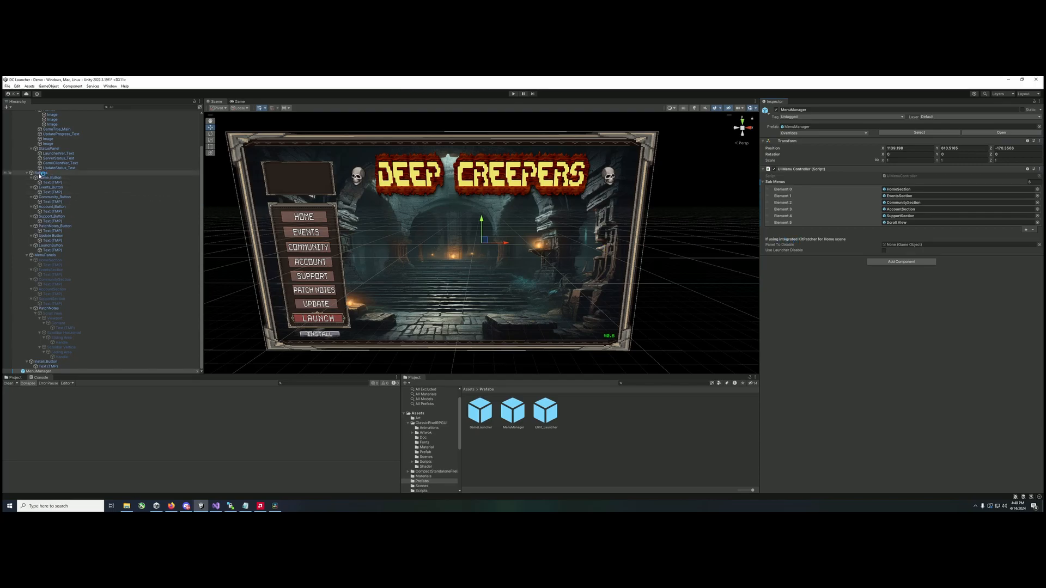
# Assign MenuManager as the On Click object for the Home, Events, Community, Account, Support and PatchNotes buttons together.
pyautogui.click(39, 173)
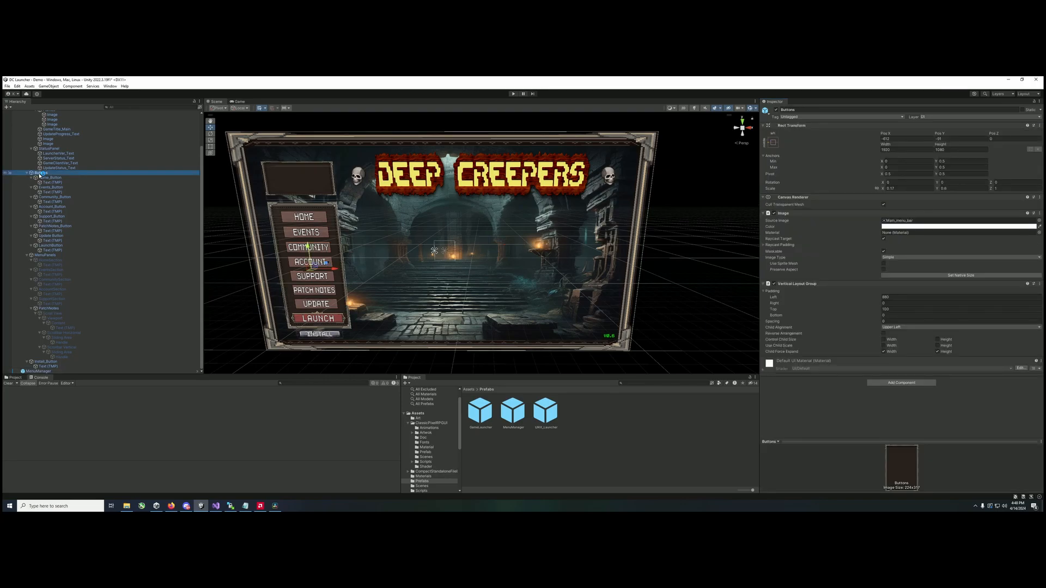
pyautogui.click(47, 178)
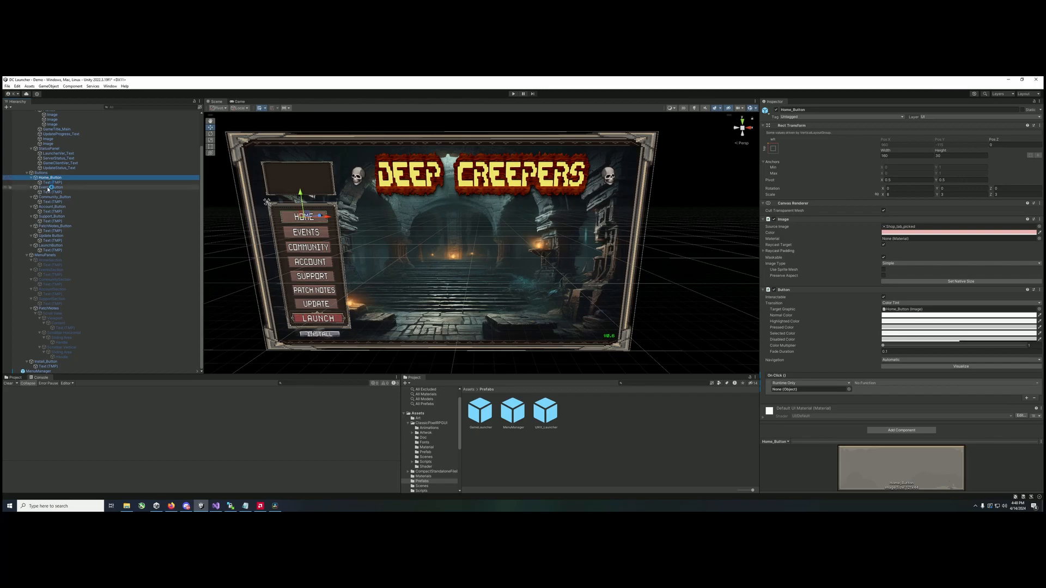
pyautogui.keyDown('ctrl'); pyautogui.click(53, 188); pyautogui.keyUp('ctrl')
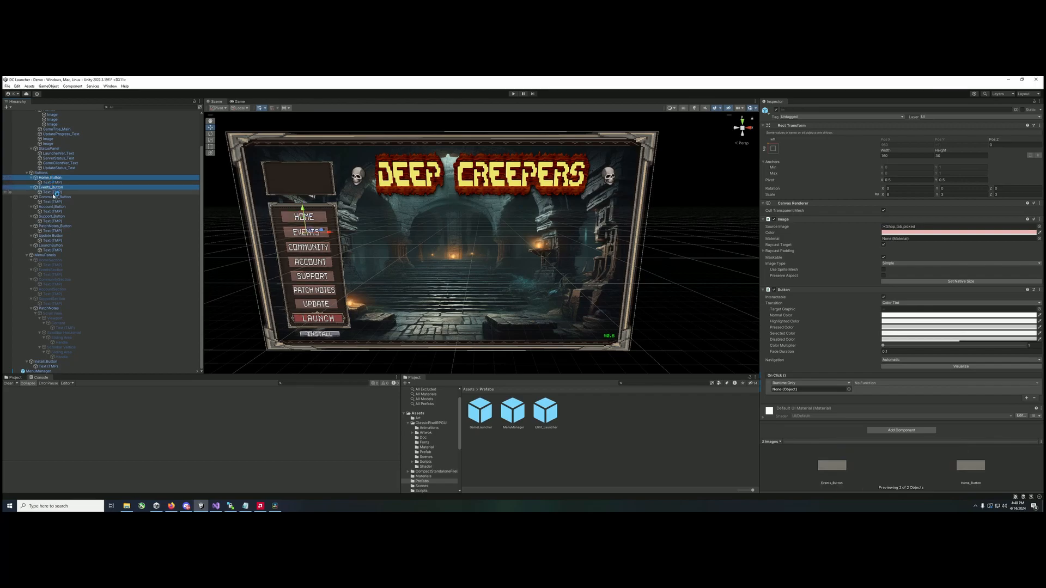
pyautogui.keyDown('ctrl'); pyautogui.click(55, 197); pyautogui.keyUp('ctrl')
pyautogui.keyDown('ctrl'); pyautogui.click(55, 207); pyautogui.keyUp('ctrl')
pyautogui.keyDown('ctrl'); pyautogui.click(52, 216); pyautogui.keyUp('ctrl')
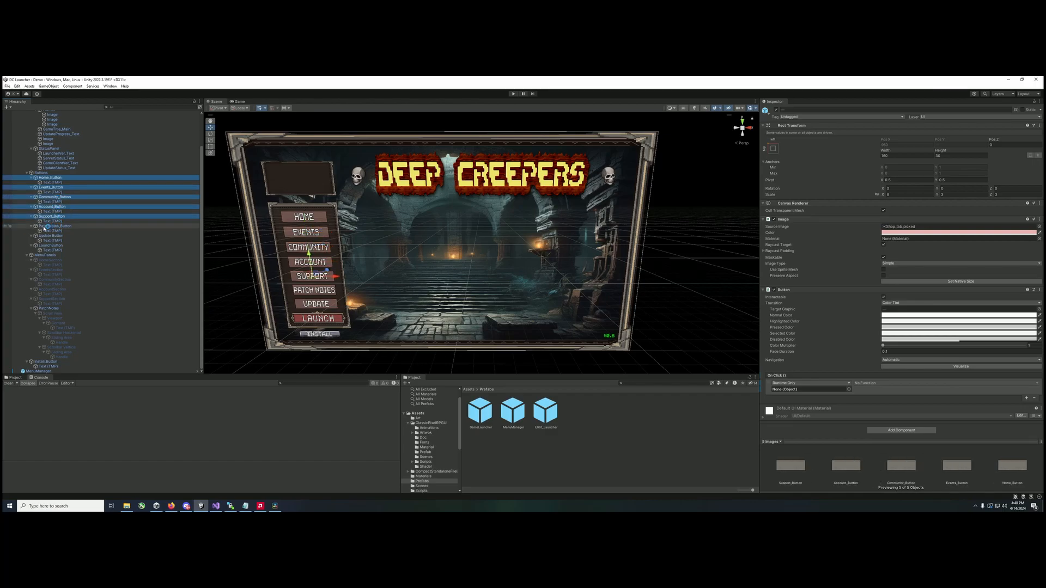
pyautogui.keyDown('ctrl'); pyautogui.click(50, 227); pyautogui.keyUp('ctrl')
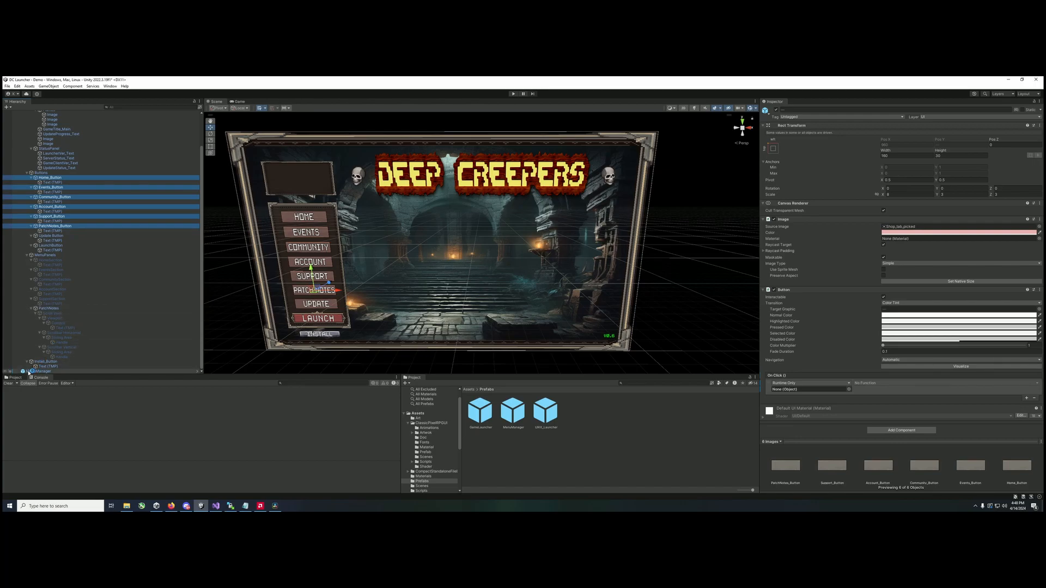
pyautogui.moveTo(28, 372); pyautogui.dragTo(792, 390)
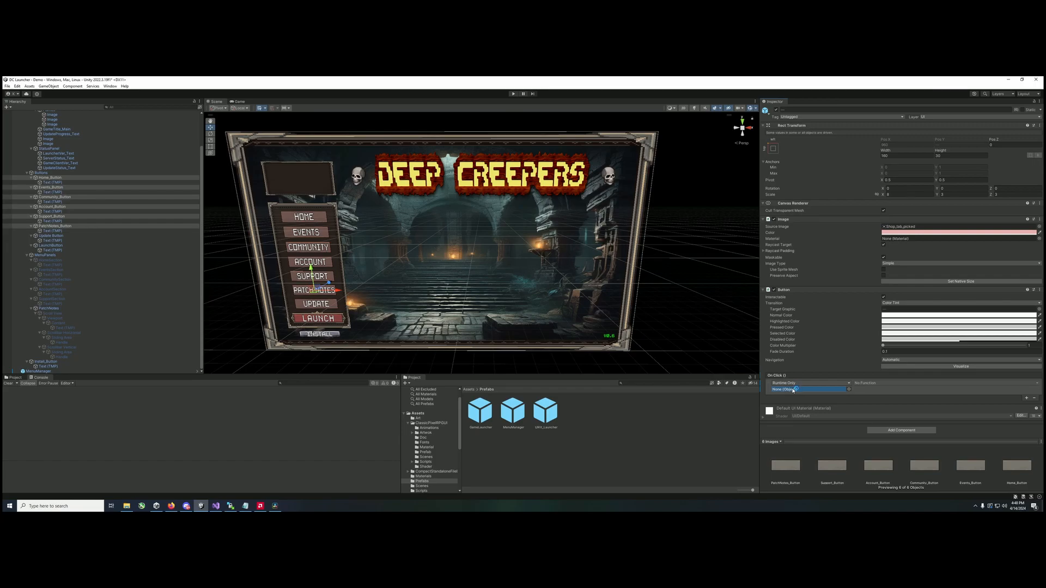
pyautogui.moveTo(792, 390); pyautogui.dragTo(793, 390)
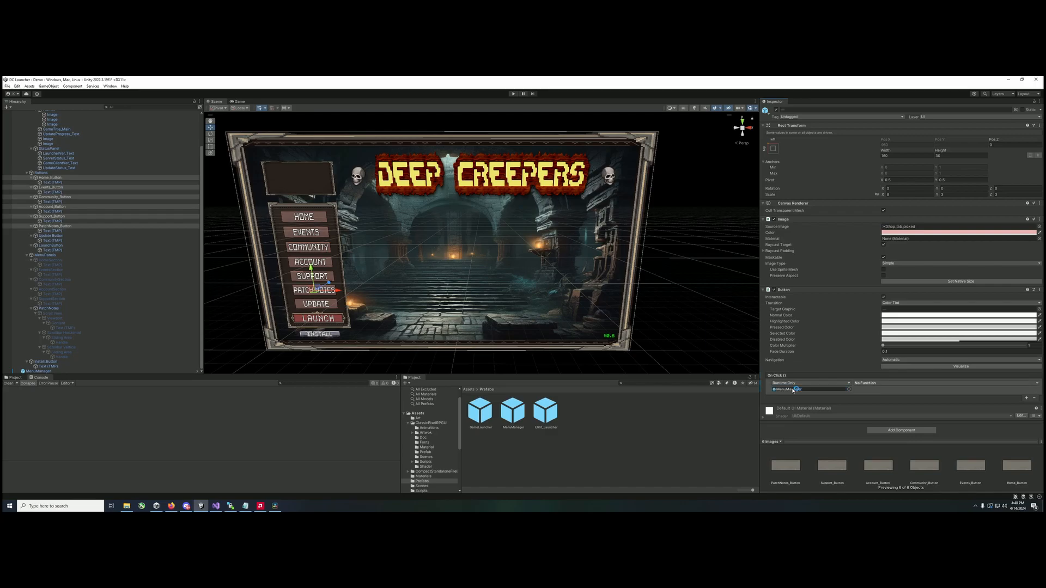
# Set the On Click function of the six selected buttons to UIMenuController.ToggleSubMenu (int).
pyautogui.click(872, 384)
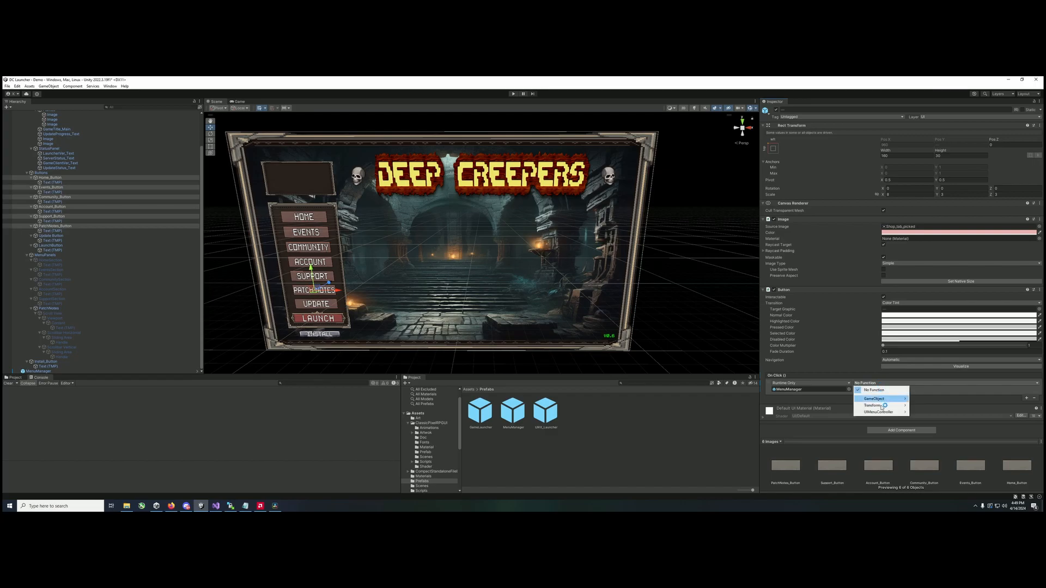
pyautogui.moveTo(895, 414)
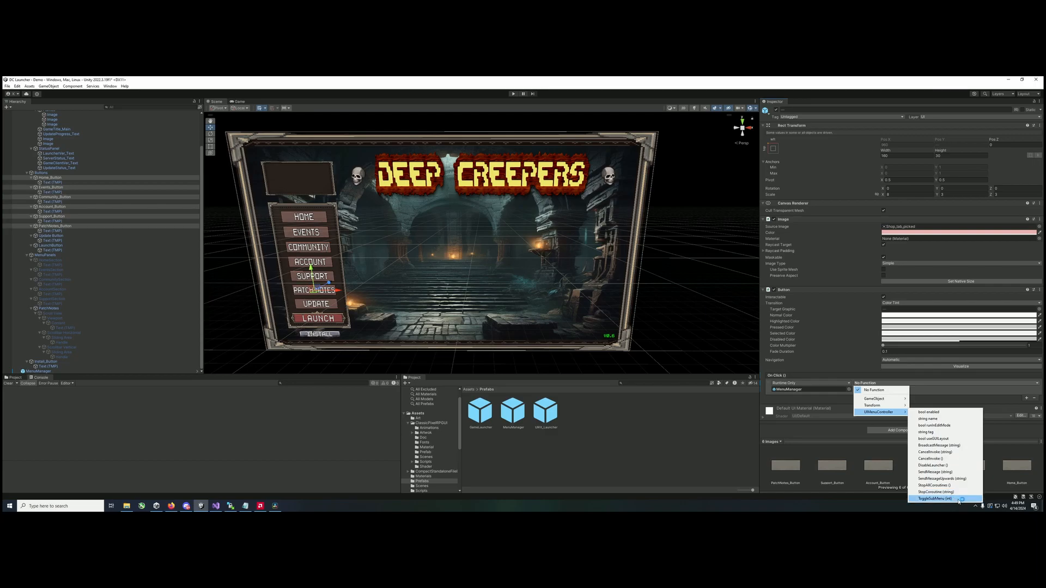
pyautogui.click(935, 499)
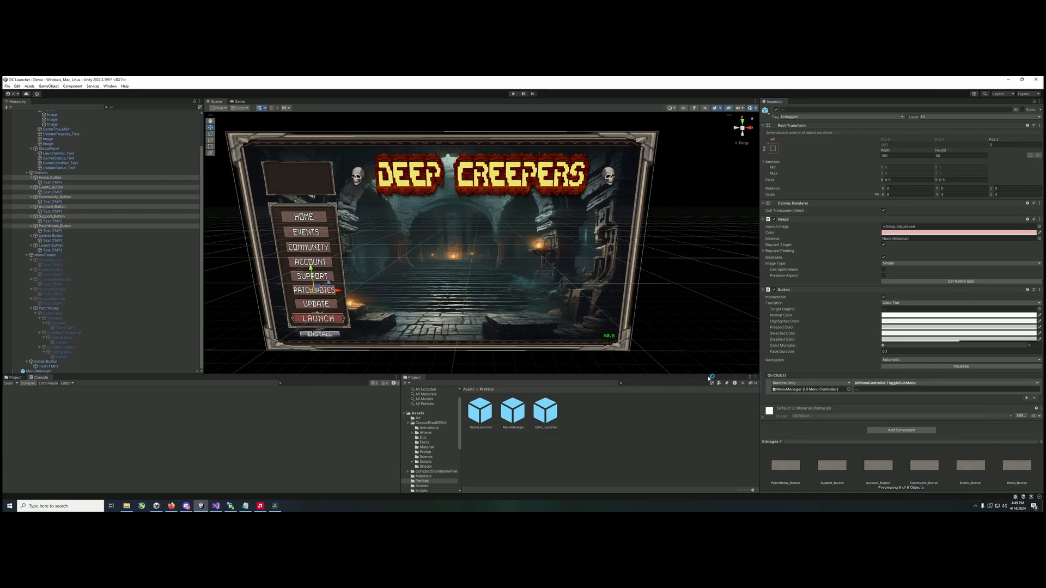
# Check each button's ToggleSubMenu index, from Home to PatchNotes, against the element order in the MenuManager's Sub Menus list.
pyautogui.click(60, 178)
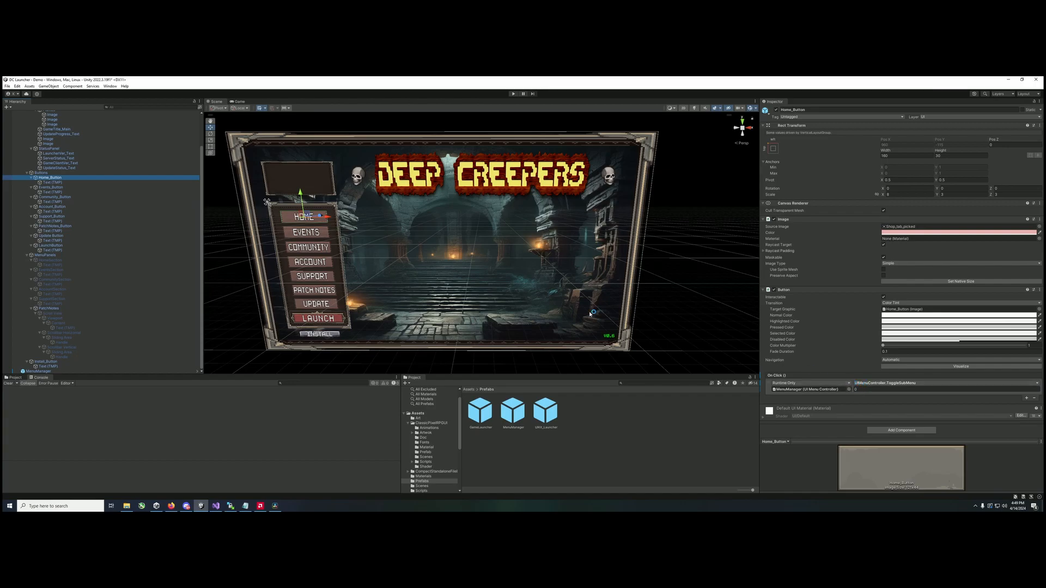
pyautogui.click(46, 188)
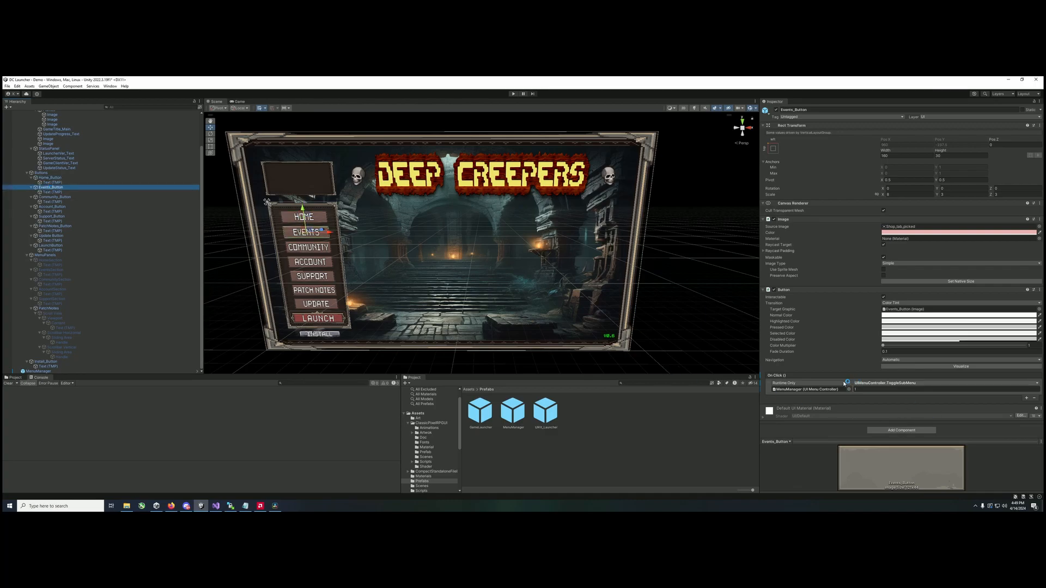
pyautogui.click(55, 197)
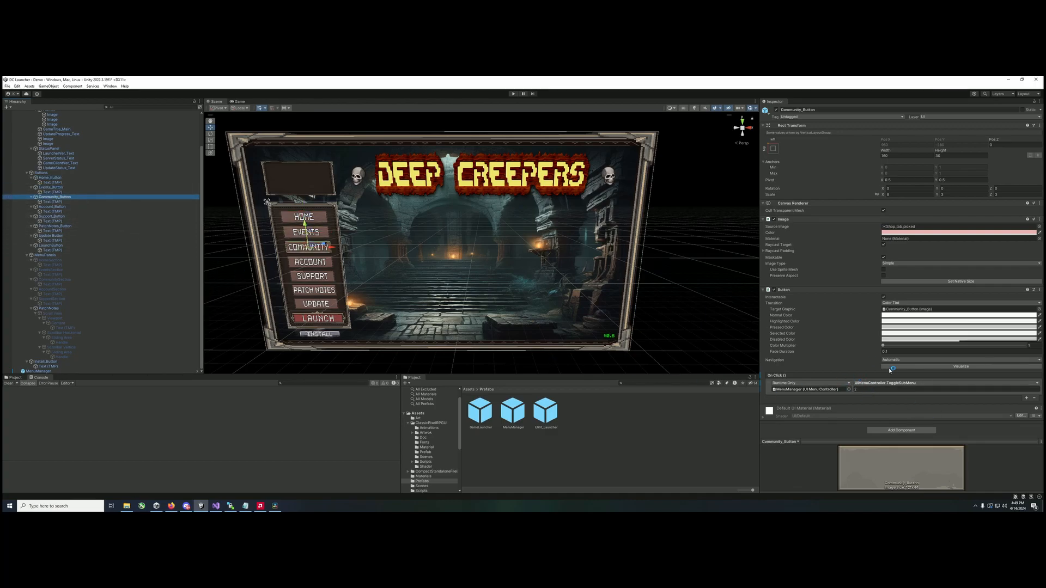
pyautogui.click(54, 207)
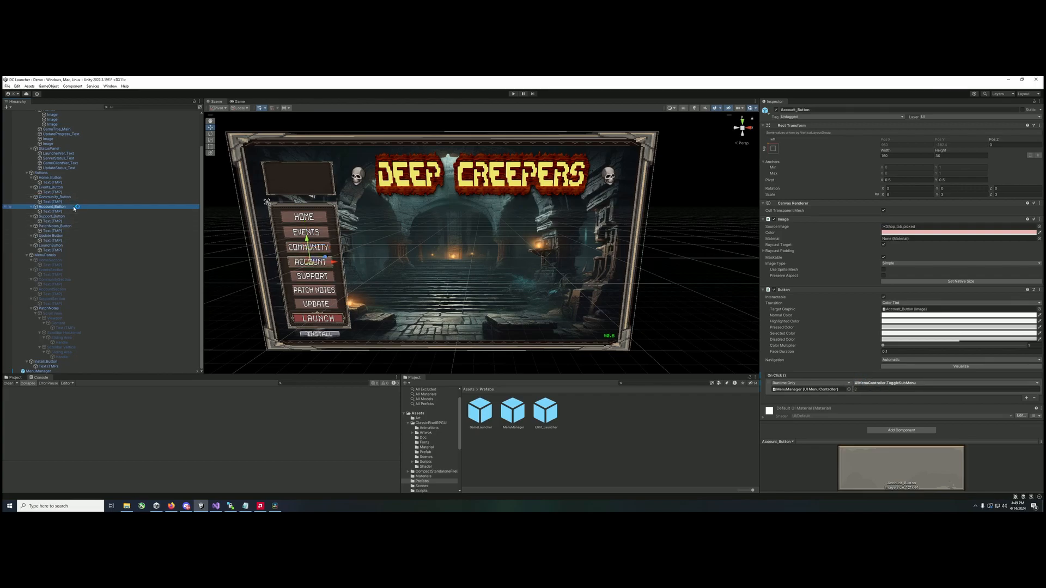
pyautogui.click(58, 216)
pyautogui.click(55, 226)
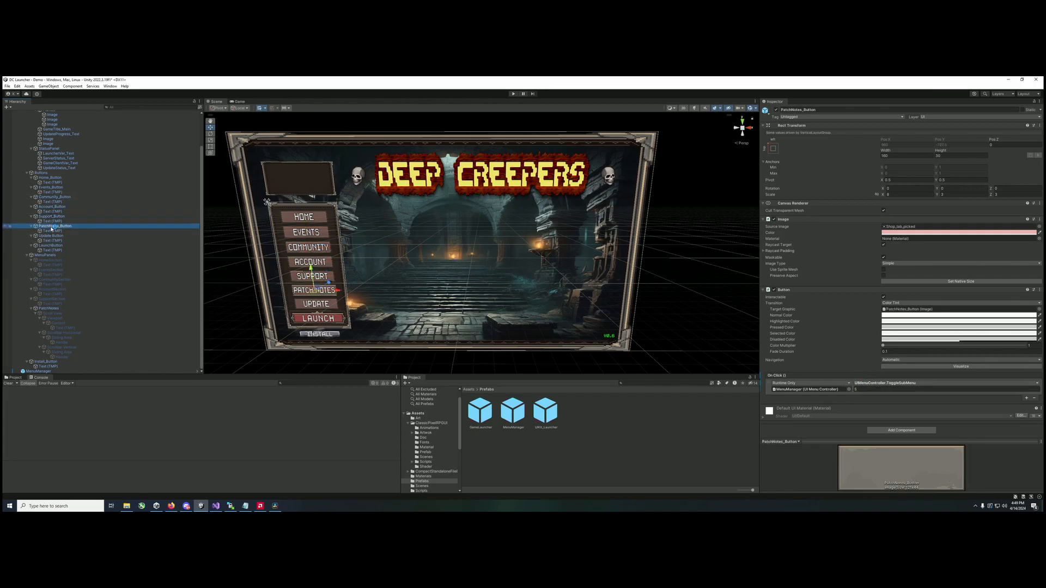
pyautogui.click(38, 371)
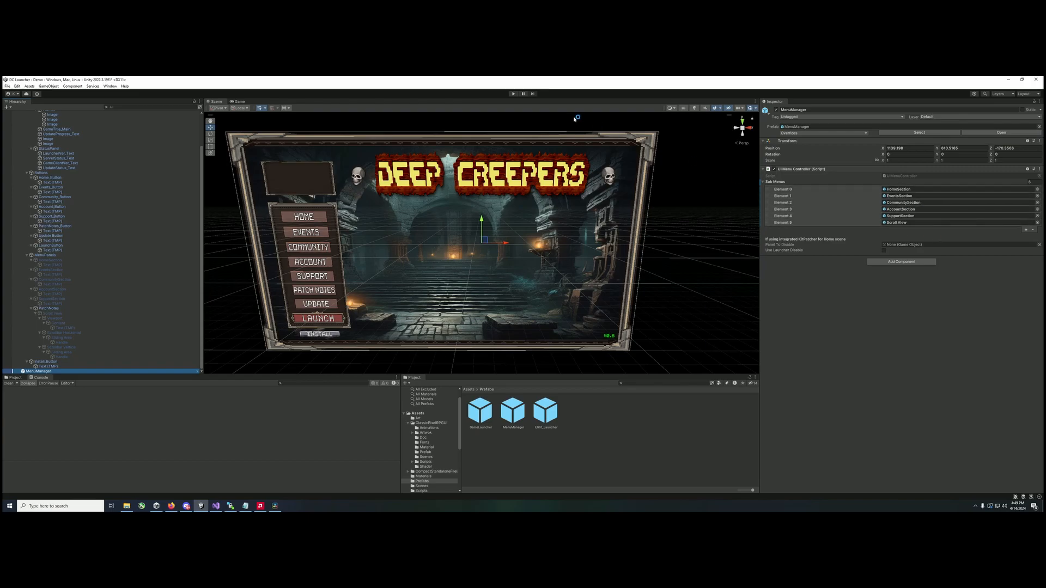
# Run the scene and test that the Home, Events, Community, Account, Support and Patch Notes buttons switch sections, ending with play mode stopped.
pyautogui.click(513, 94)
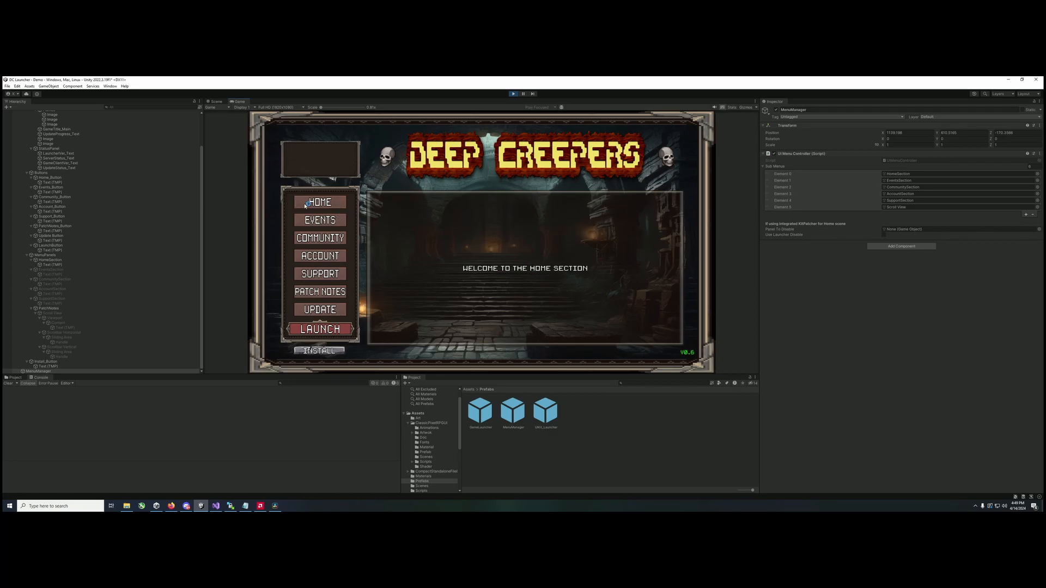
pyautogui.click(312, 220)
pyautogui.click(311, 237)
pyautogui.click(314, 256)
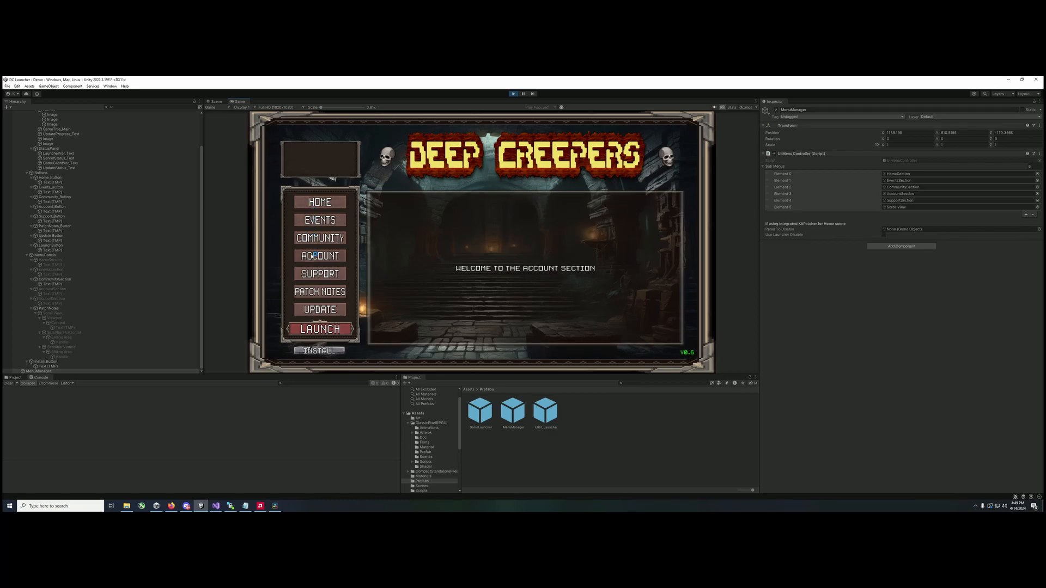
pyautogui.click(317, 272)
pyautogui.click(319, 290)
pyautogui.scroll(-2, 599, 256)
pyautogui.scroll(2, 599, 256)
pyautogui.click(327, 257)
pyautogui.click(322, 206)
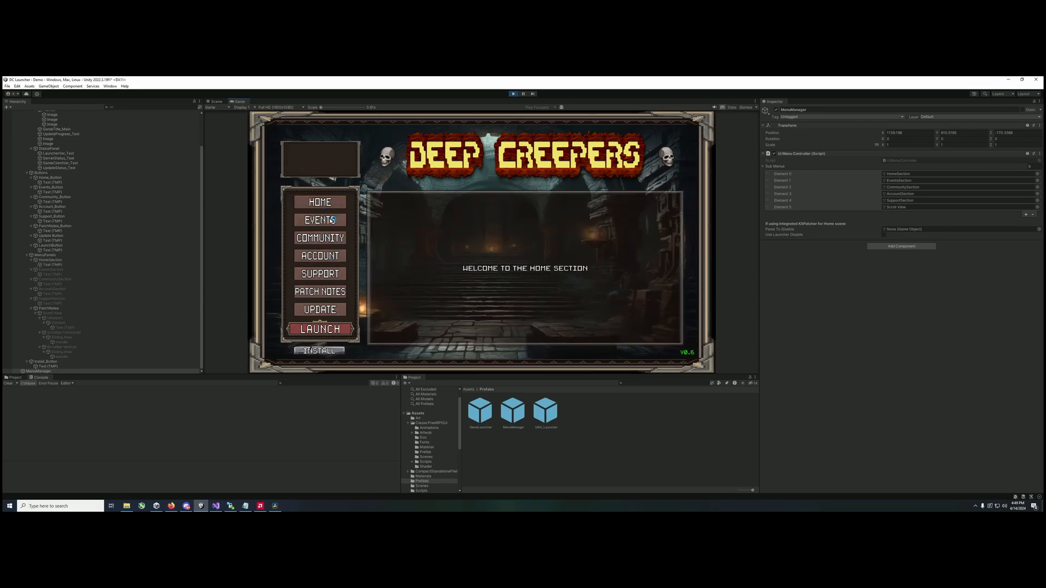
pyautogui.click(512, 94)
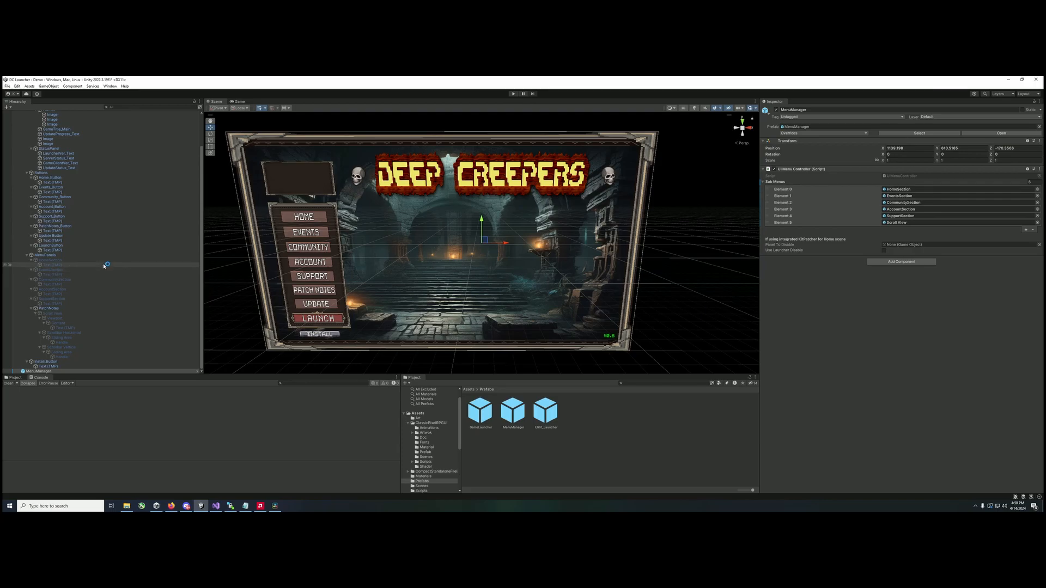
# Collapse the launcher hierarchy and add the GameLauncher prefab to the scene root alongside MenuManager.
pyautogui.scroll(3, 110, 253)
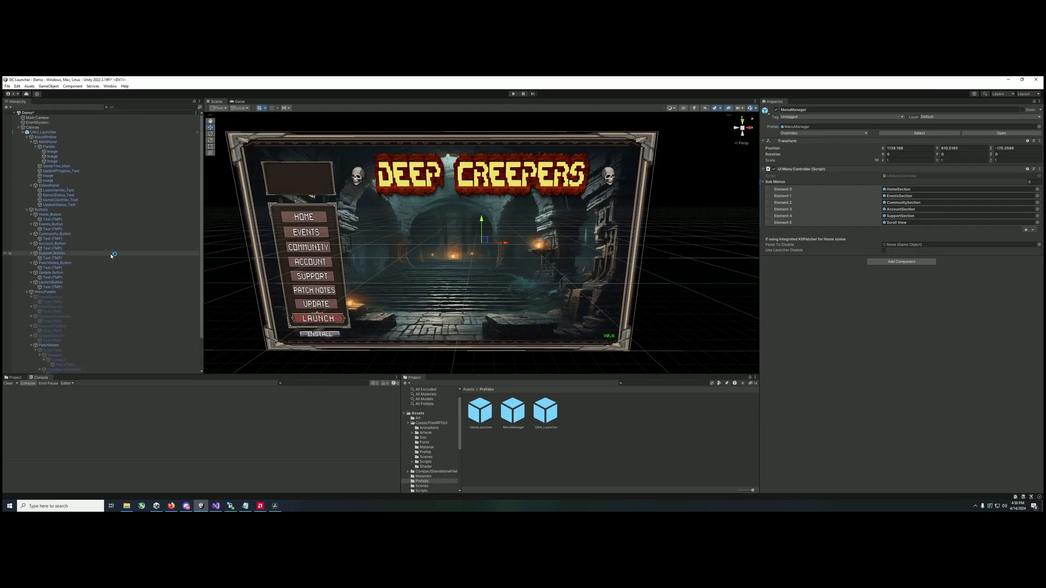
pyautogui.click(23, 132)
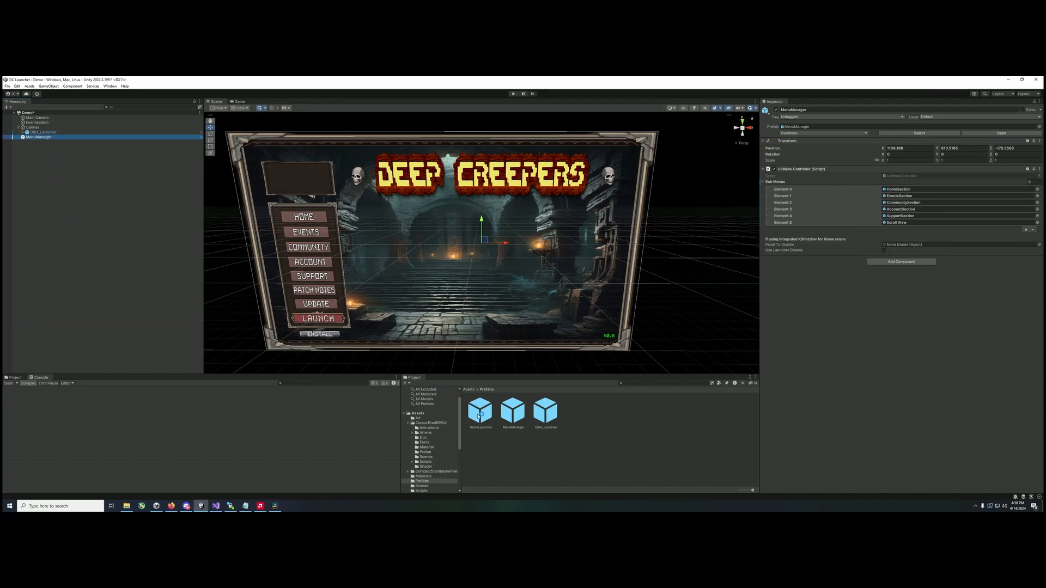
pyautogui.moveTo(487, 417); pyautogui.dragTo(49, 210)
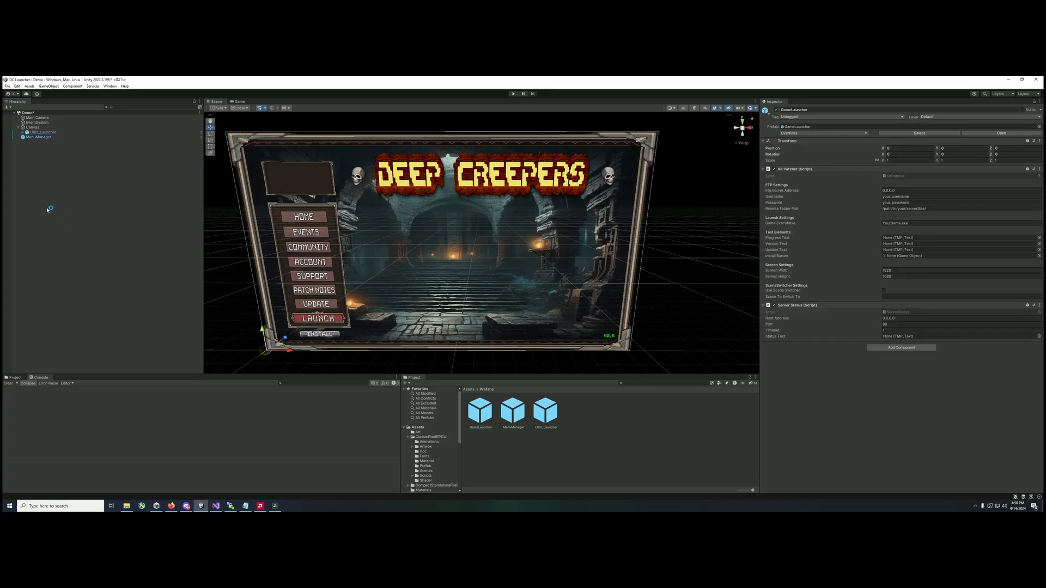
# Assign GameLauncher as the Update button's On Click object and set its function to KitPatcher.DownloadFolder ().
pyautogui.keyDown('alt'); pyautogui.click(22, 133); pyautogui.keyUp('alt')
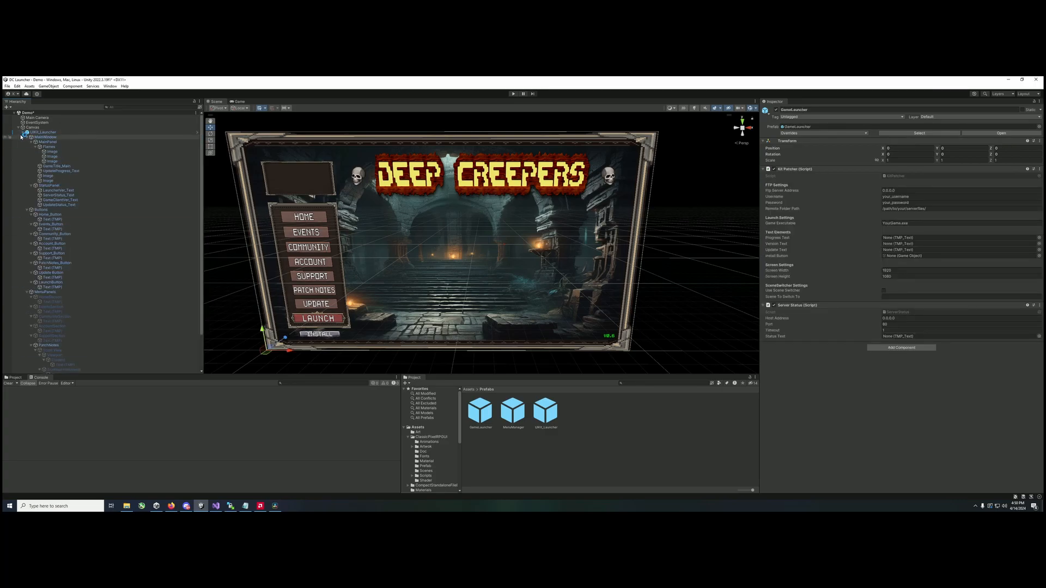
pyautogui.scroll(-2, 68, 183)
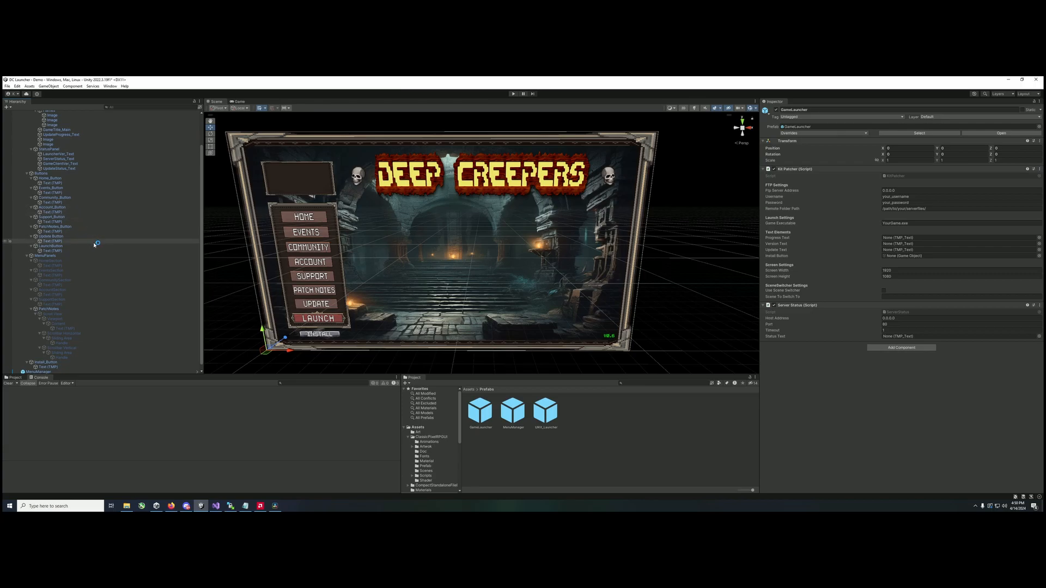
pyautogui.click(47, 237)
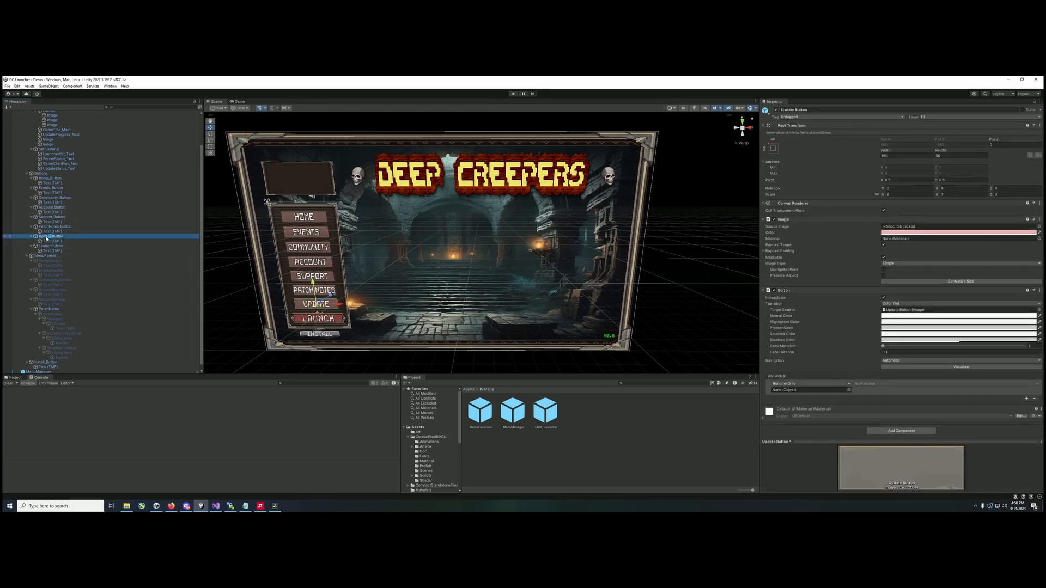
pyautogui.scroll(-1, 49, 360)
pyautogui.moveTo(34, 372); pyautogui.dragTo(787, 391)
pyautogui.click(884, 384)
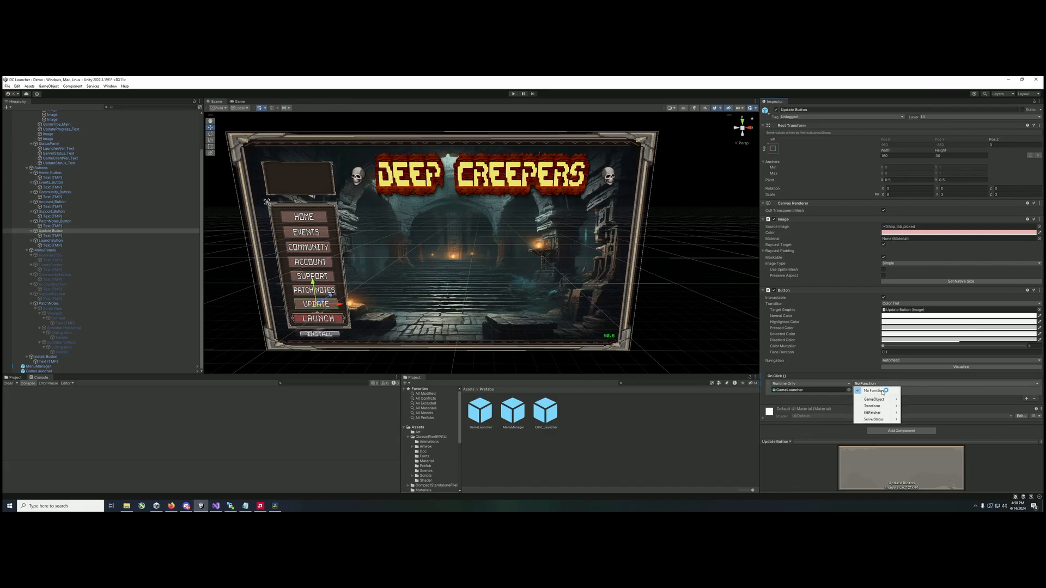
pyautogui.moveTo(882, 413)
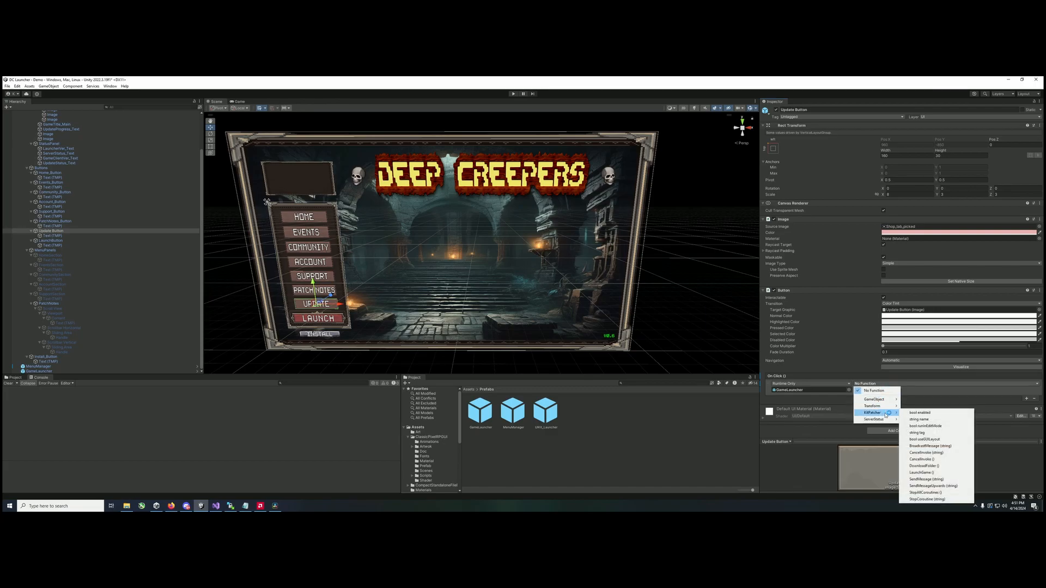
pyautogui.click(942, 466)
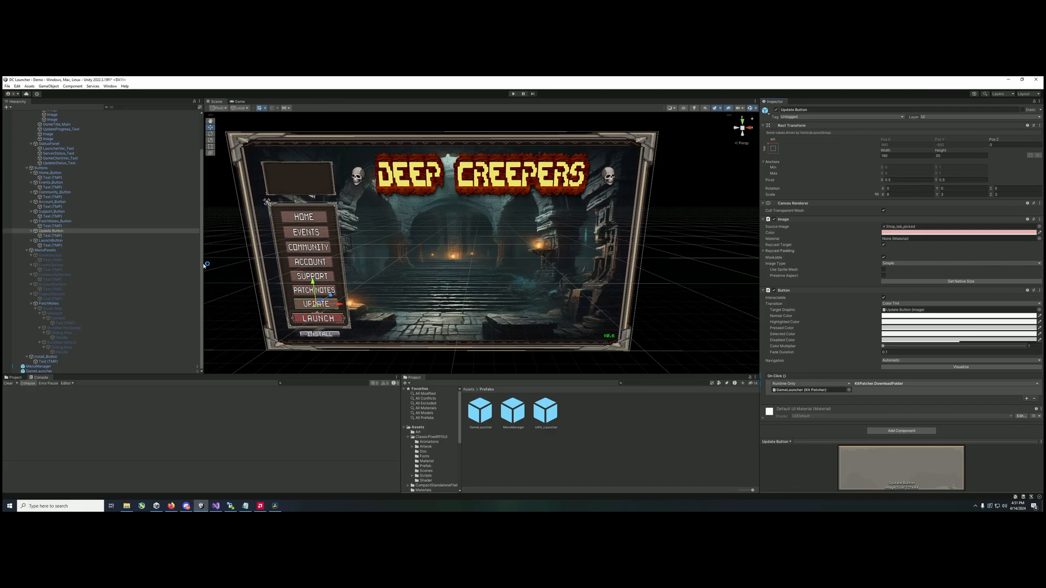
# Assign GameLauncher as the LaunchButton's On Click object and set its function to KitPatcher.LaunchGame ().
pyautogui.click(50, 240)
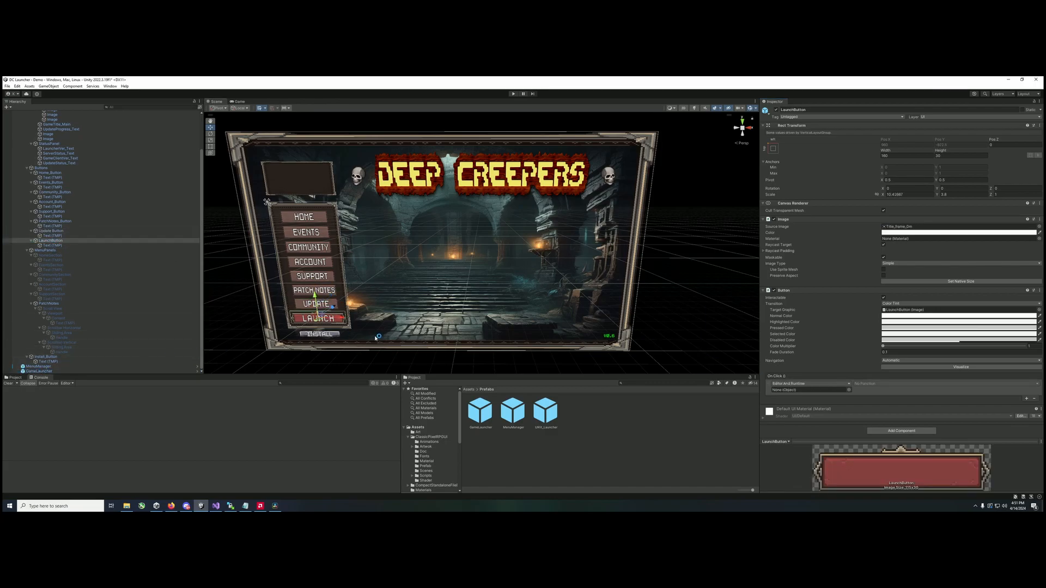
pyautogui.click(801, 390)
pyautogui.moveTo(801, 391); pyautogui.dragTo(801, 391)
pyautogui.click(886, 385)
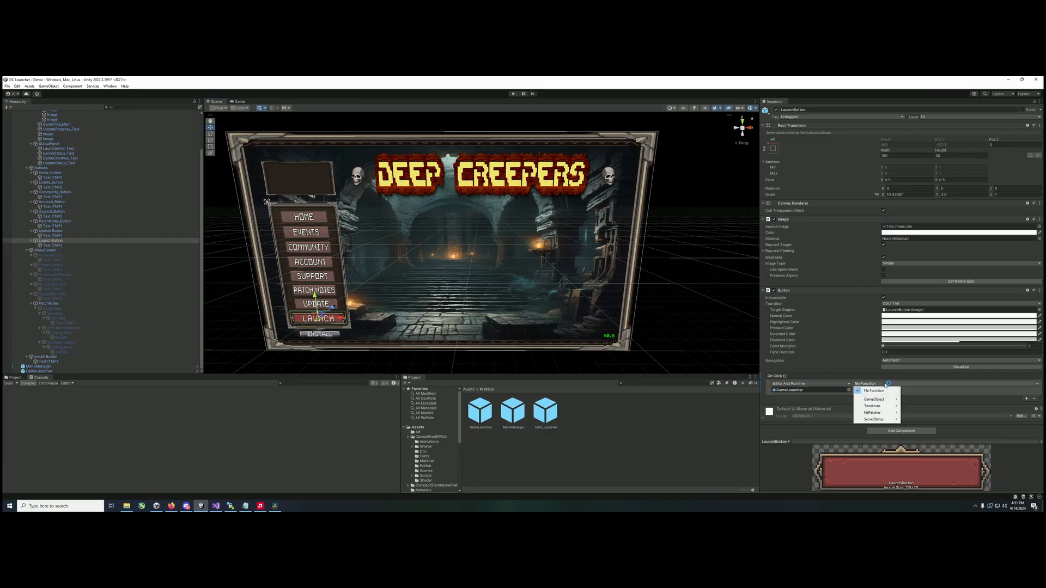
pyautogui.moveTo(884, 413)
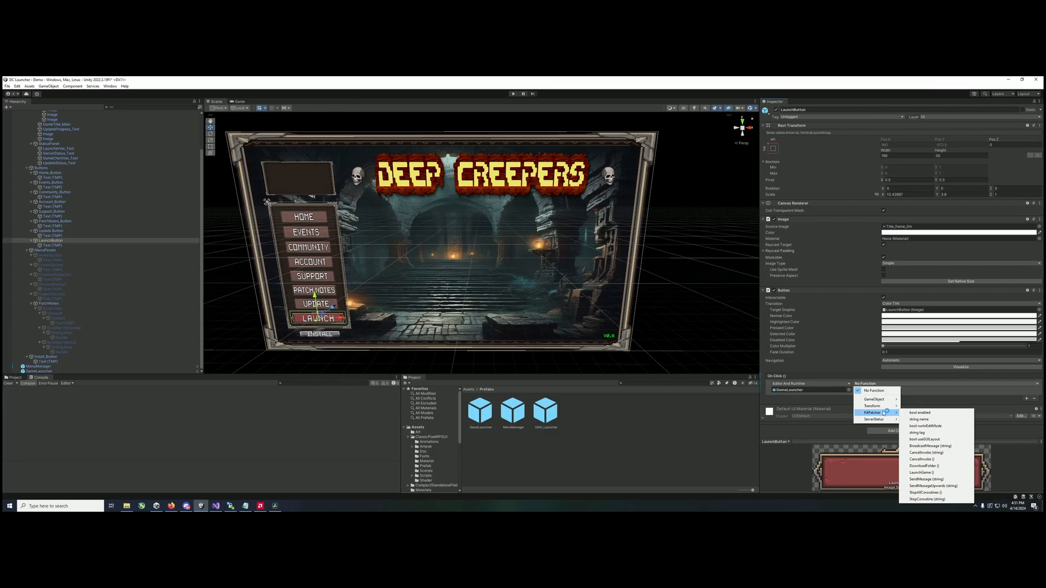
pyautogui.click(936, 474)
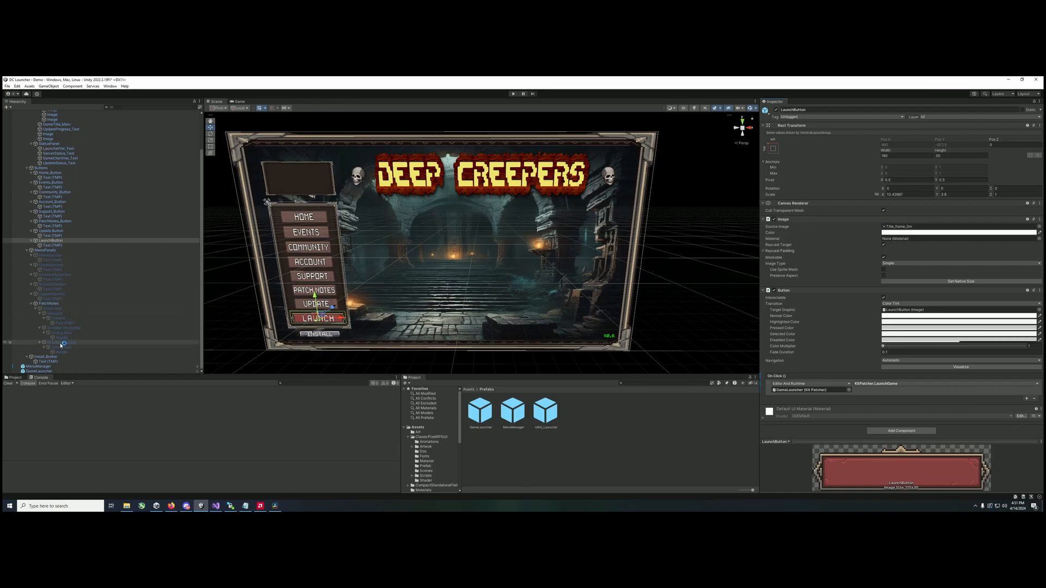
# Add an On Click event to Install_Button that calls KitPatcher.DownloadFolder () on GameLauncher.
pyautogui.click(49, 357)
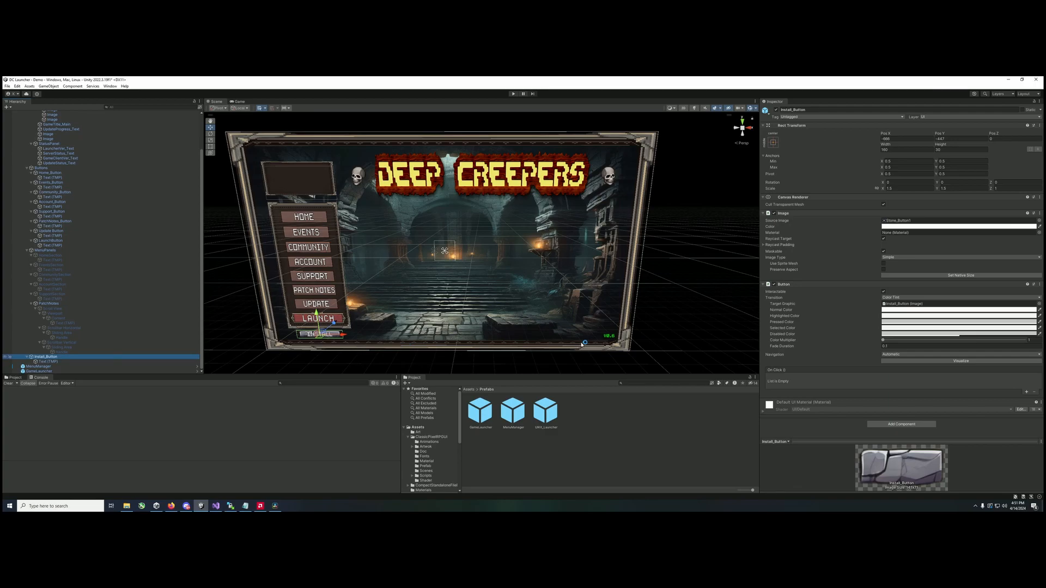
pyautogui.click(1027, 392)
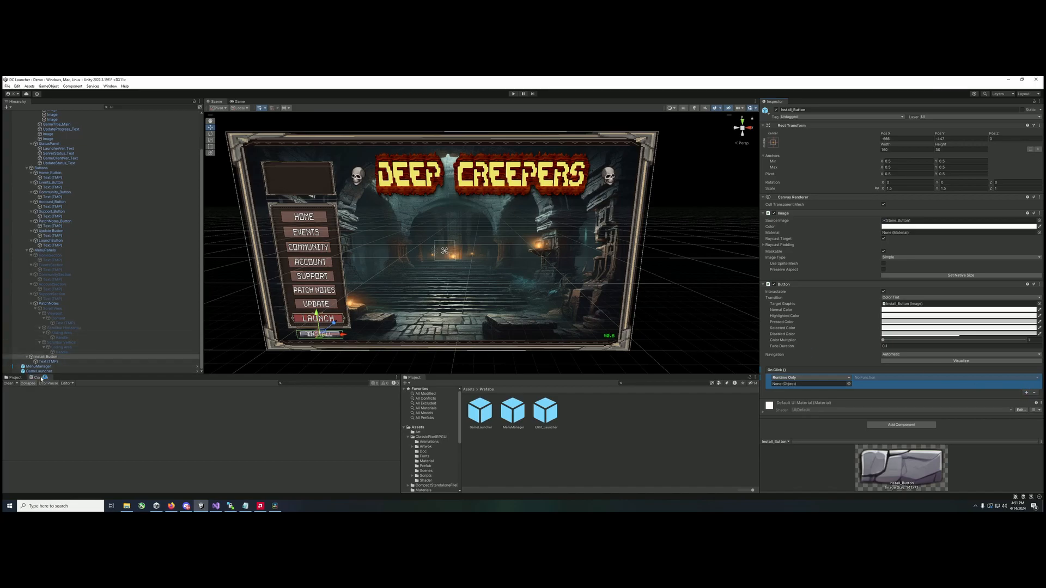
pyautogui.moveTo(33, 374); pyautogui.dragTo(795, 386)
pyautogui.click(877, 378)
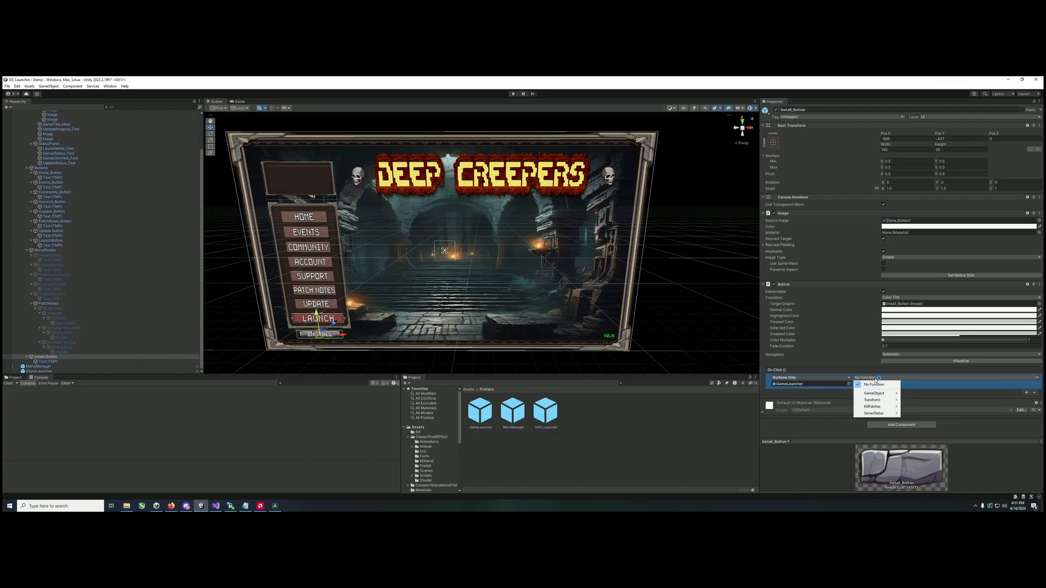
pyautogui.moveTo(874, 408)
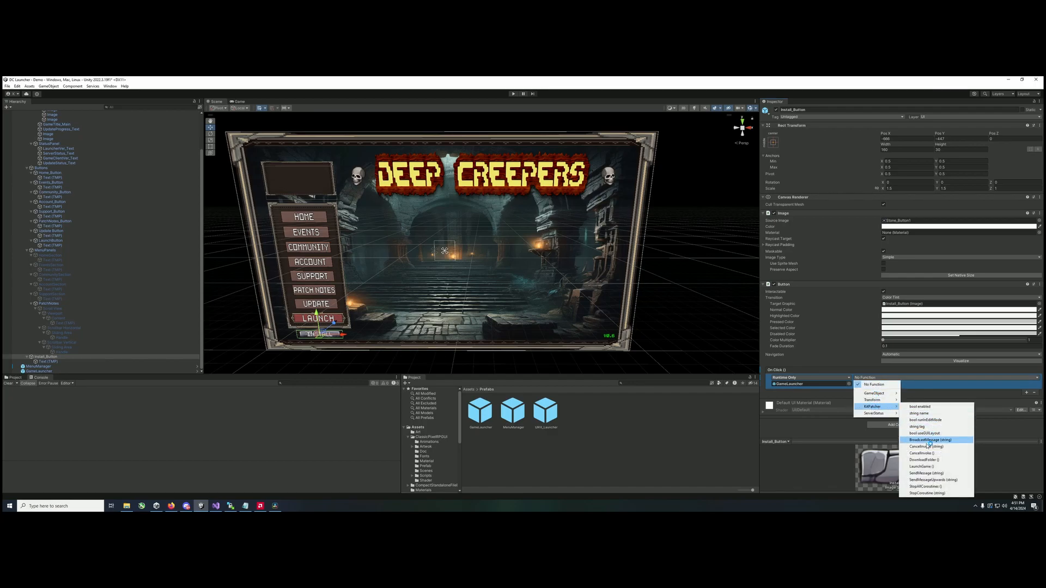
pyautogui.click(921, 460)
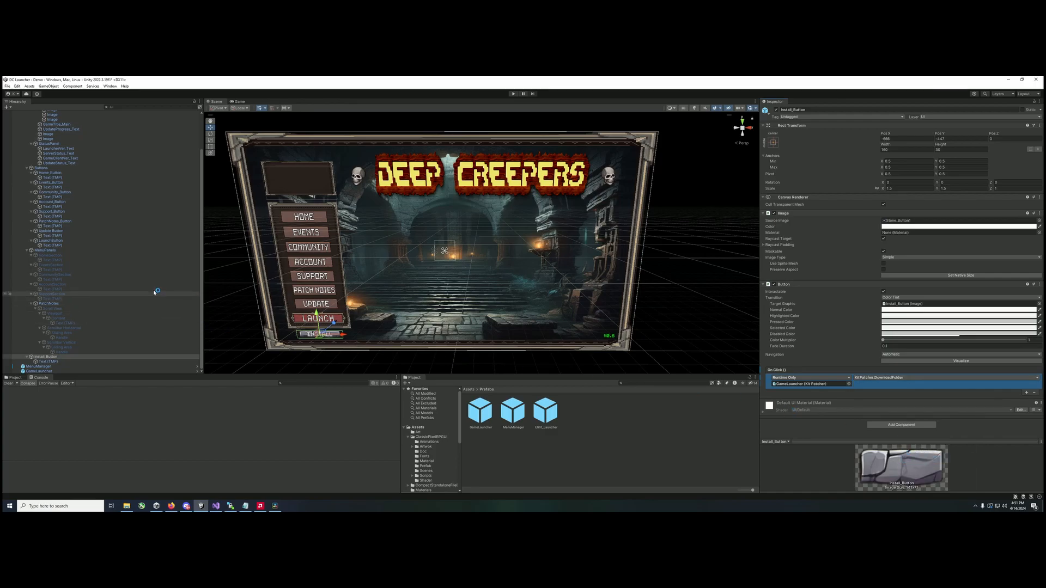
# Set GameLauncher's FTP server address to 10.0.0.250 and username to dcupdateserver, and fill in the FTP account password.
pyautogui.moveTo(199, 285); pyautogui.dragTo(198, 280)
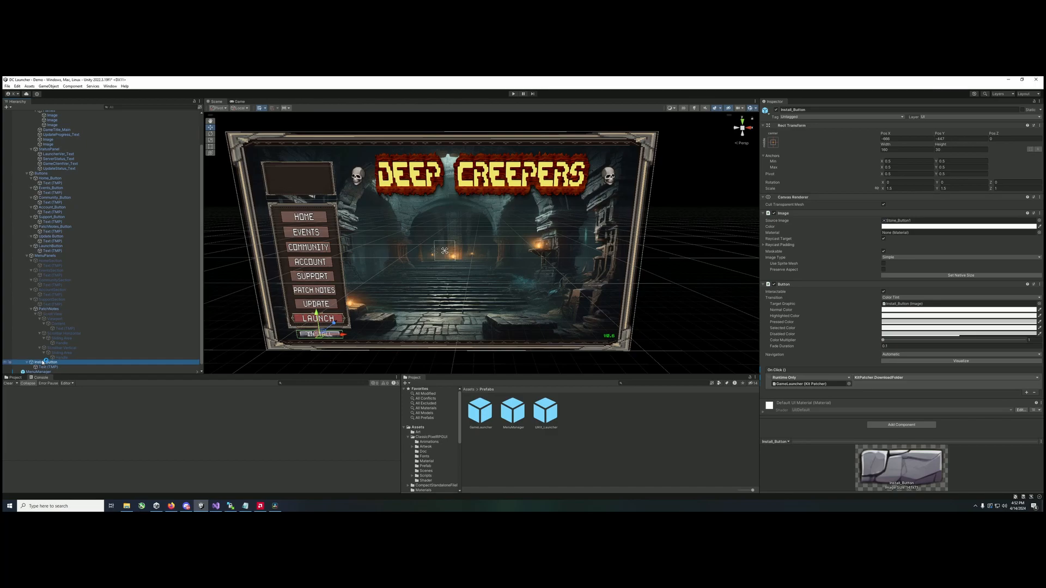
pyautogui.scroll(-1, 43, 364)
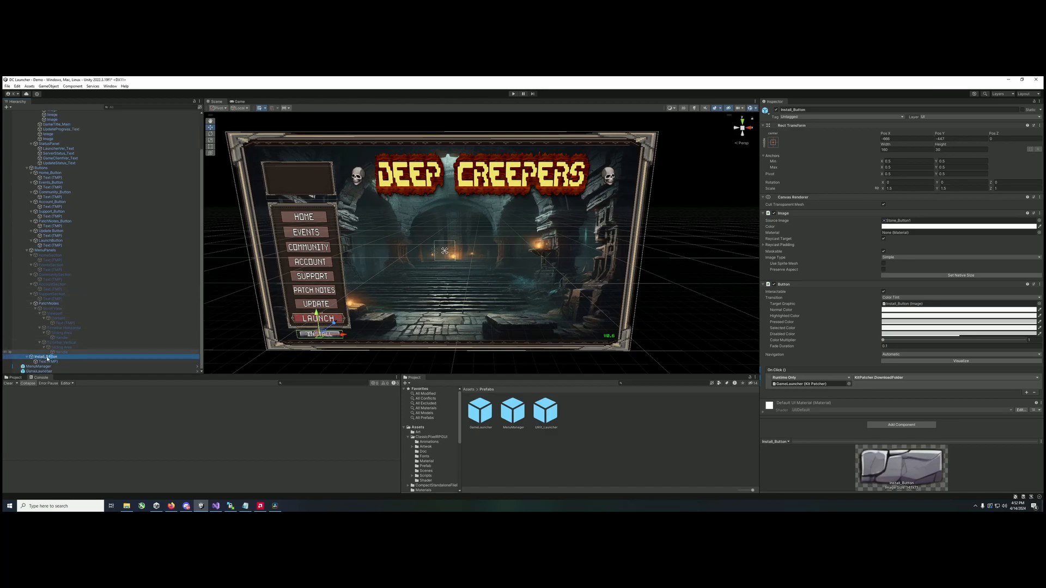
pyautogui.click(40, 372)
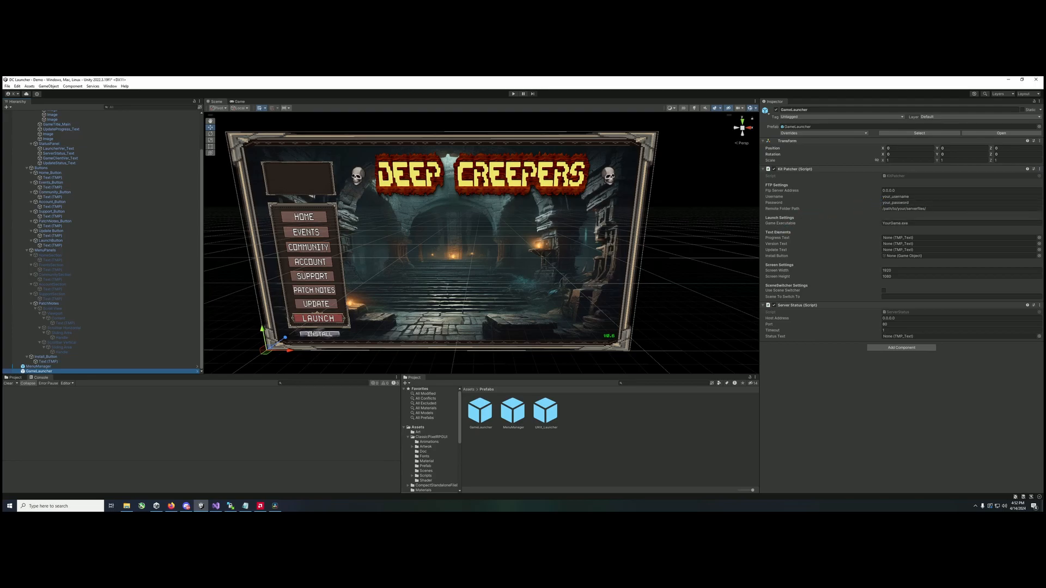
pyautogui.click(904, 192)
pyautogui.write('10.0.0.250')
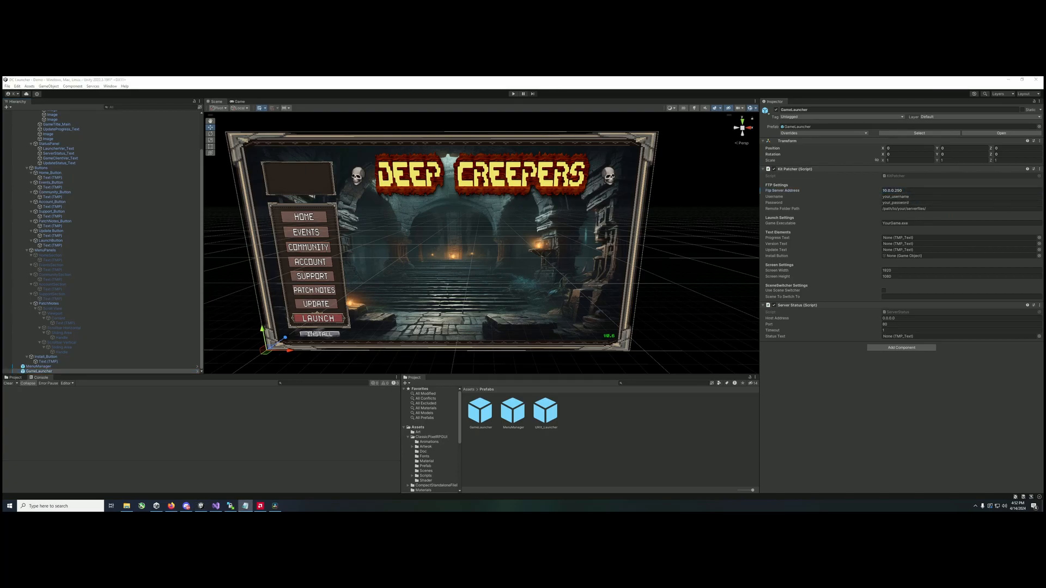
pyautogui.click(918, 196)
pyautogui.write('dcupdateserver')
pyautogui.click(921, 204)
pyautogui.hotkey('ctrl', 'v')
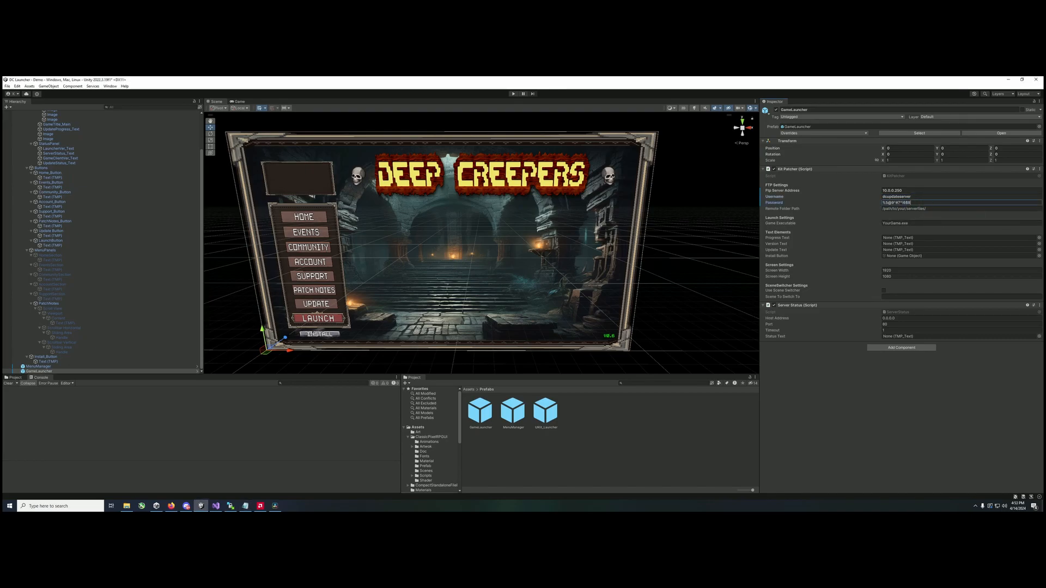
# Set GameLauncher's remote folder path to /home/dcupdateserver/MMO and its game executable to DeepCreepers.exe.
pyautogui.click(939, 209)
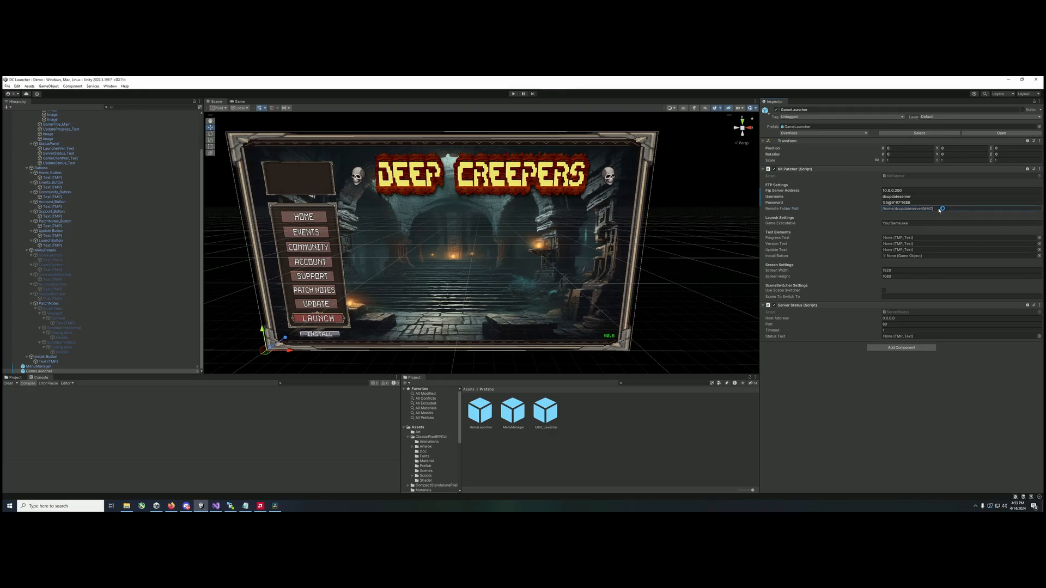
pyautogui.write('/home/dcupdateserver/MMO')
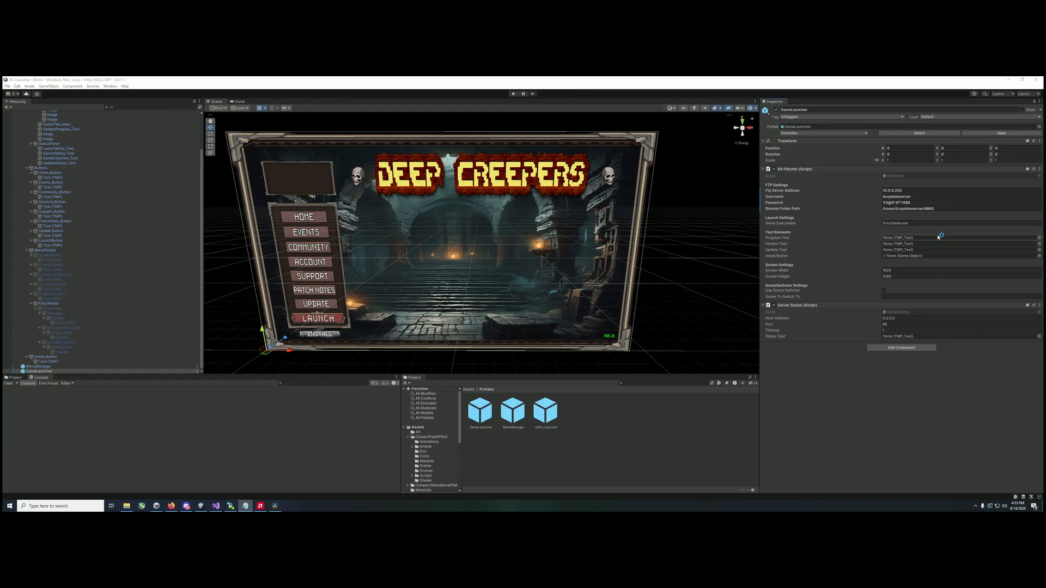
pyautogui.click(925, 224)
pyautogui.write('DeepCreepers.exe')
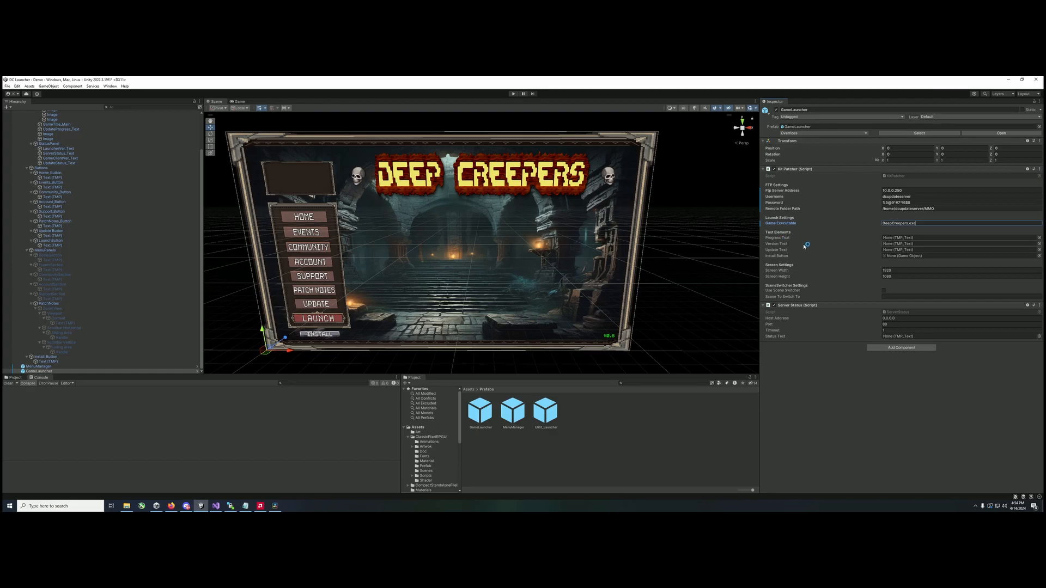
# Assign UpdateProgress_Text, GameClientVer_Text, UpdateStatus_Text and Install_Button to GameLauncher's Progress Text, Version Text, Update Text and Install Button references.
pyautogui.scroll(3, 196, 180)
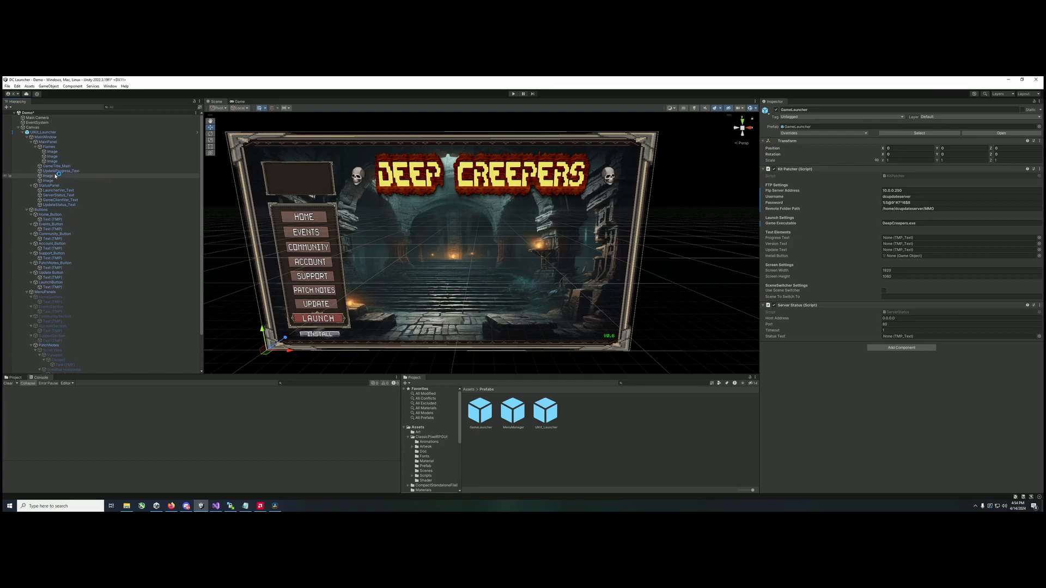
pyautogui.click(83, 172)
pyautogui.moveTo(83, 174); pyautogui.dragTo(895, 238)
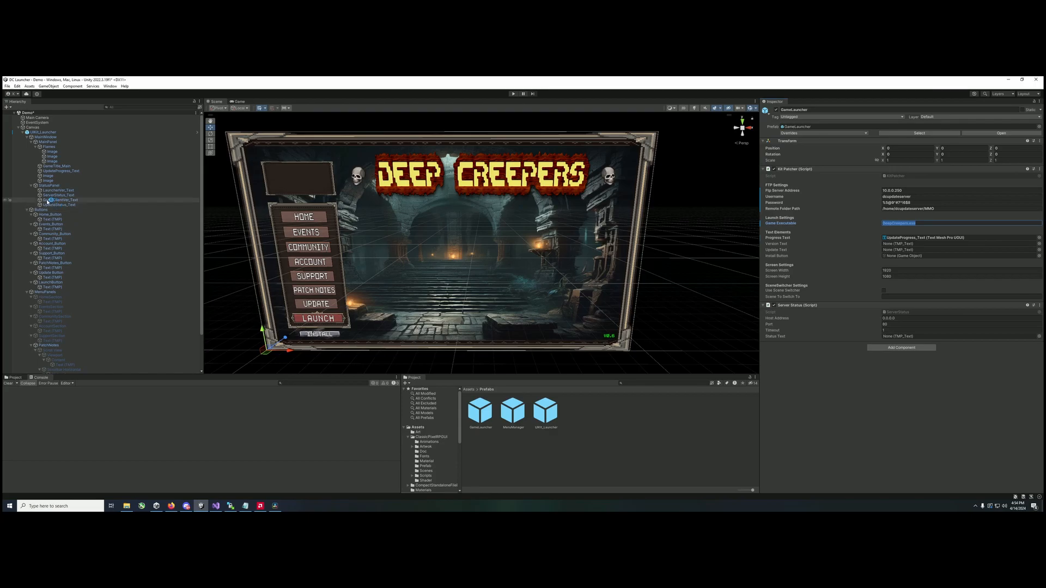
pyautogui.moveTo(387, 201); pyautogui.dragTo(898, 246)
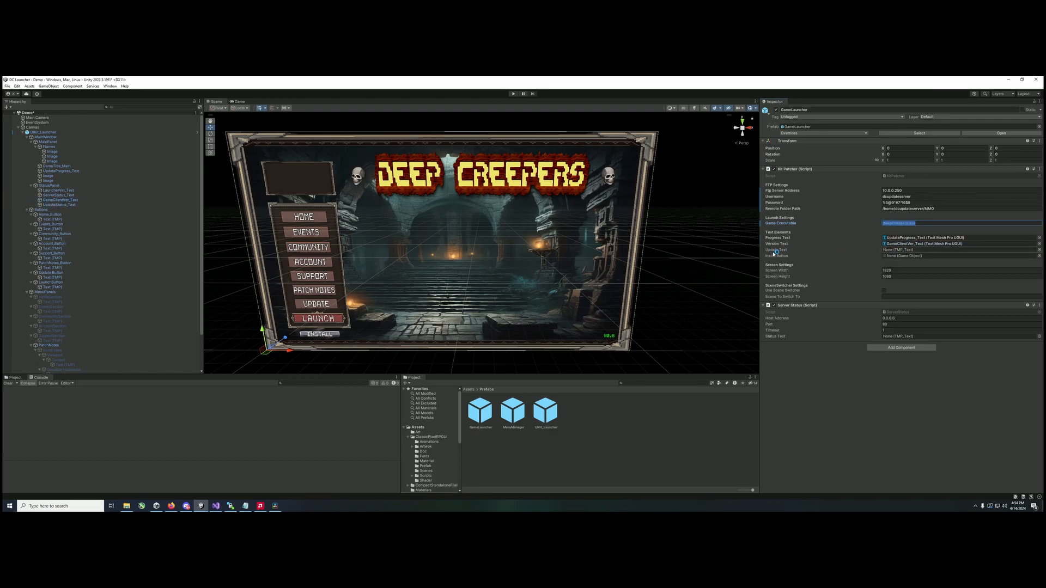
pyautogui.click(48, 205)
pyautogui.moveTo(48, 207); pyautogui.dragTo(903, 252)
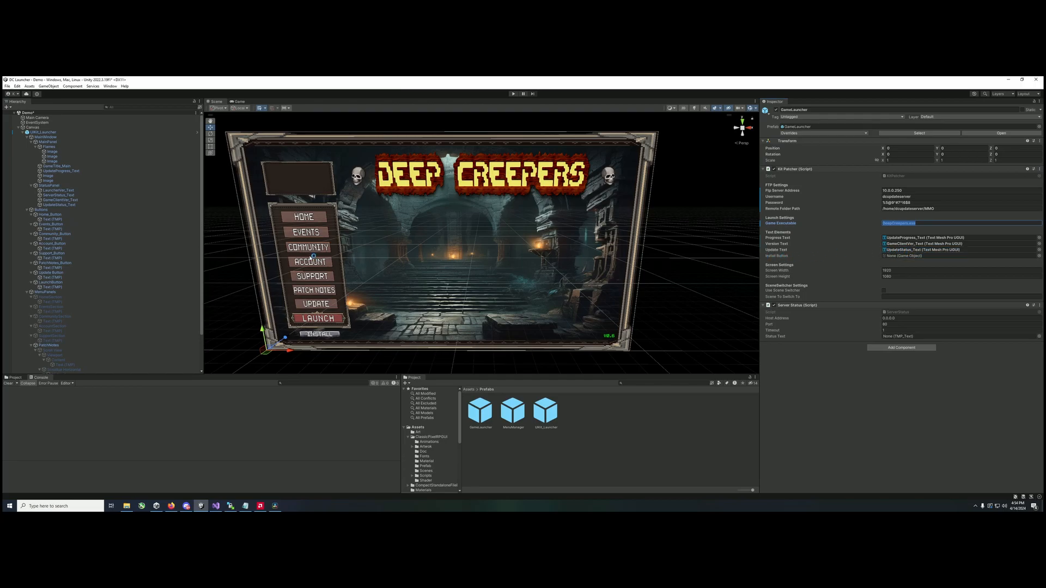
pyautogui.scroll(-2, 125, 267)
pyautogui.moveTo(46, 356); pyautogui.dragTo(900, 258)
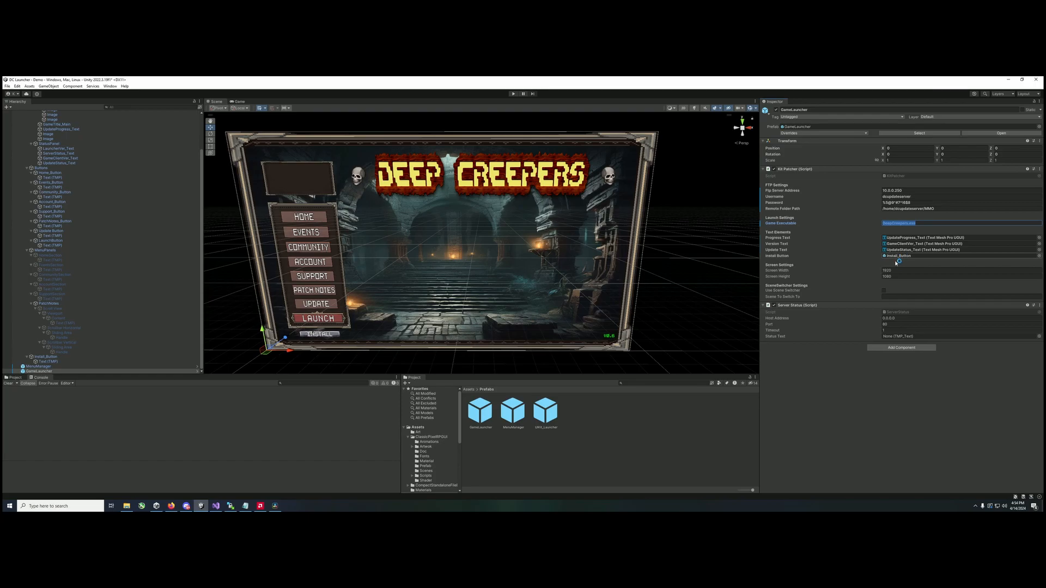
# Fill in GameLauncher's Server Status host address and port, set its timeout to 30, and assign ServerStatus_Text as its Status Text.
pyautogui.scroll(3, 104, 253)
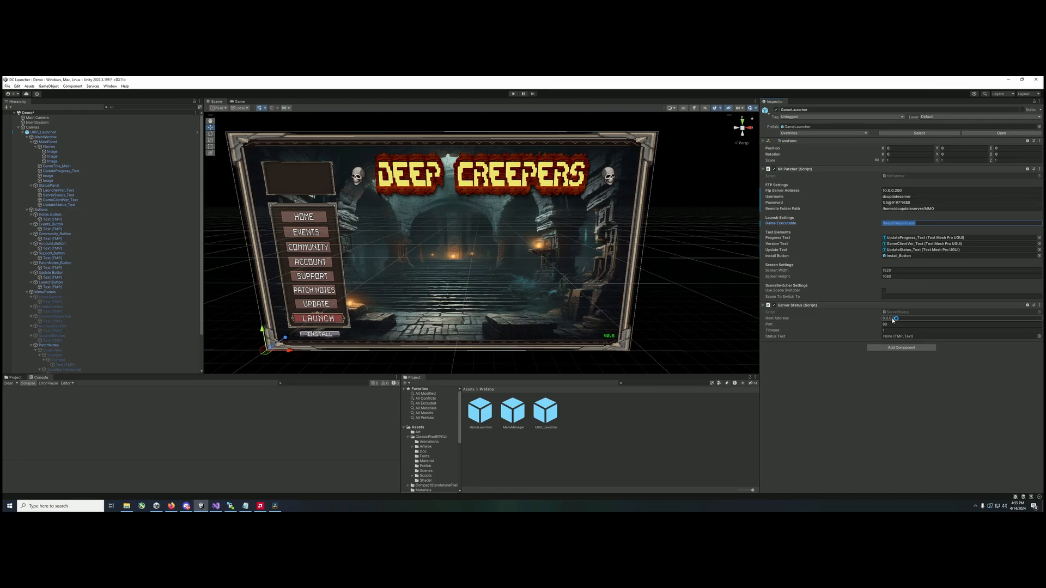
pyautogui.click(771, 332)
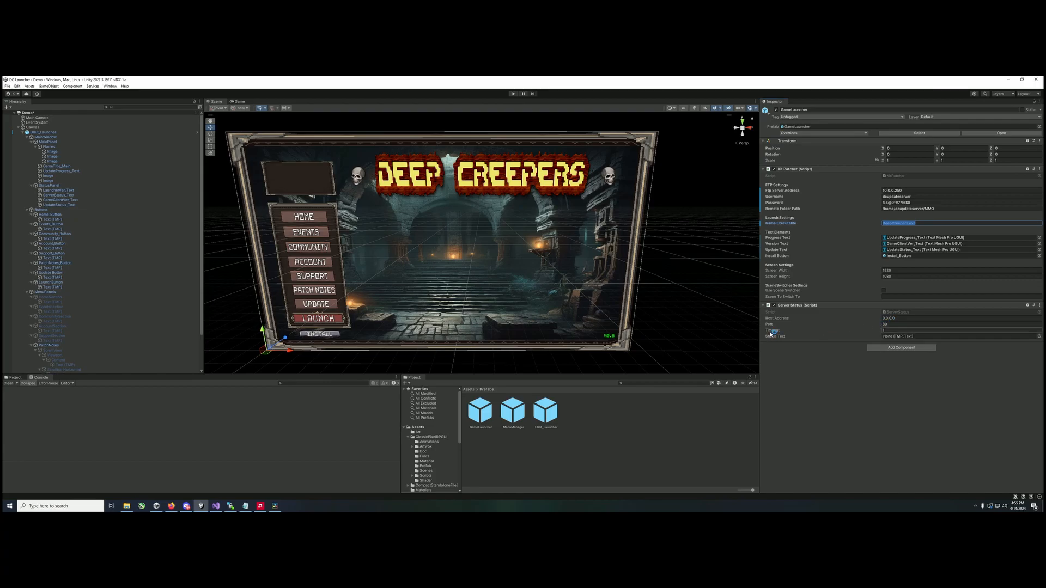
pyautogui.click(914, 333)
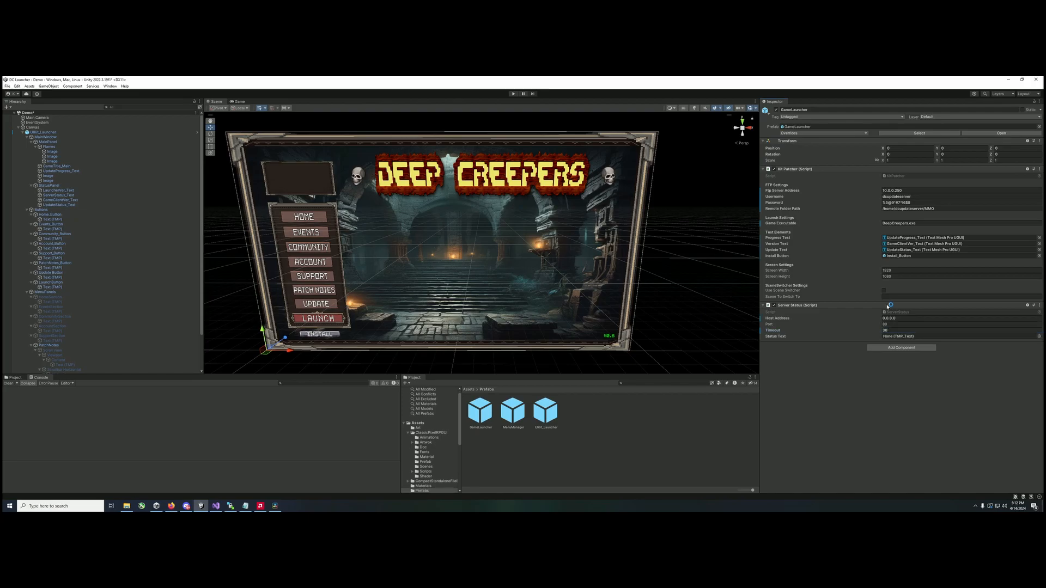
pyautogui.click(894, 318)
pyautogui.write('1')
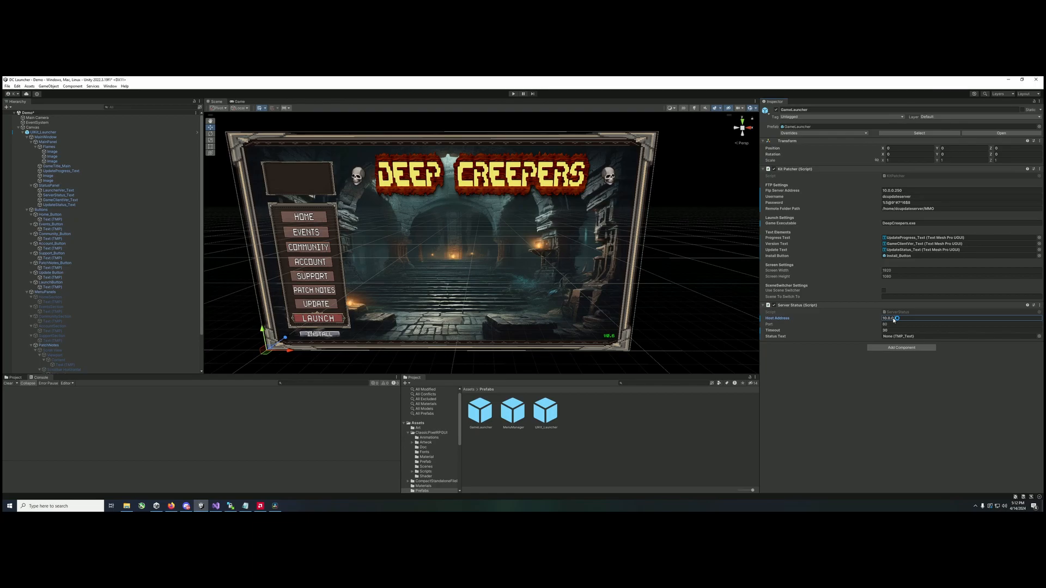
pyautogui.click(893, 326)
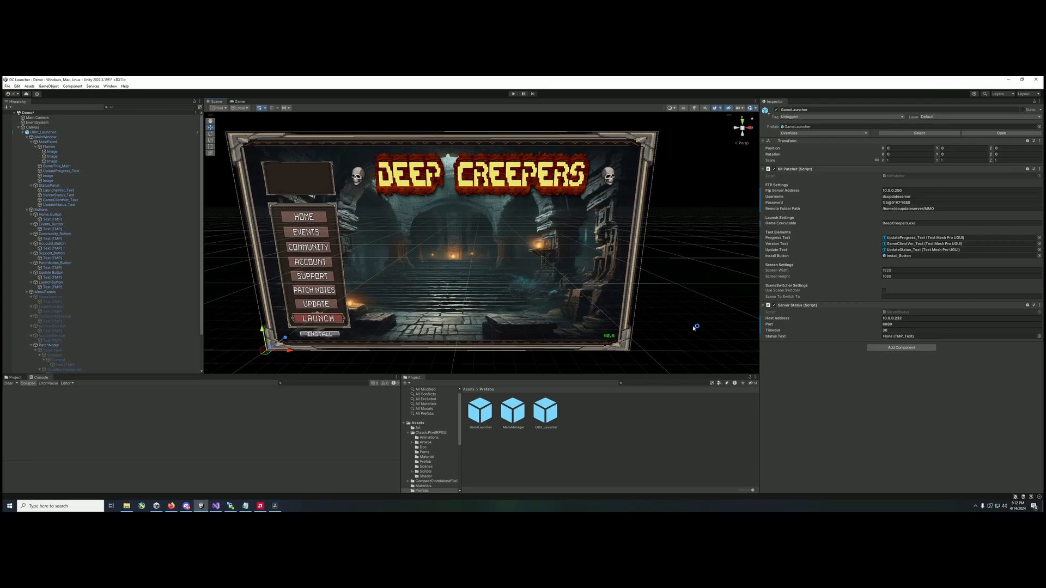
pyautogui.moveTo(883, 344); pyautogui.dragTo(891, 338)
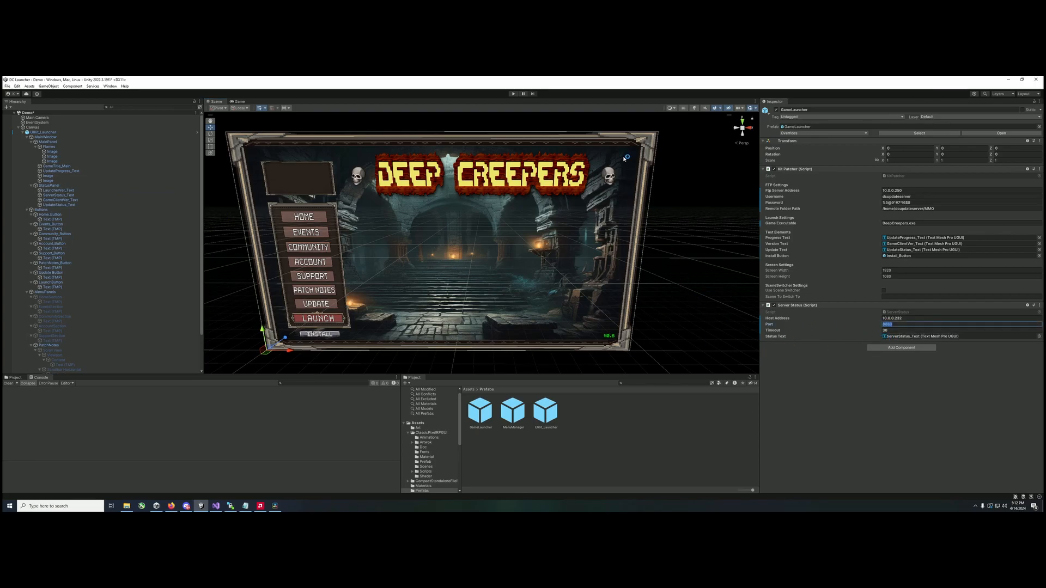
# Run the scene and install the game into a new folder named New Install inside Documents.
pyautogui.click(513, 94)
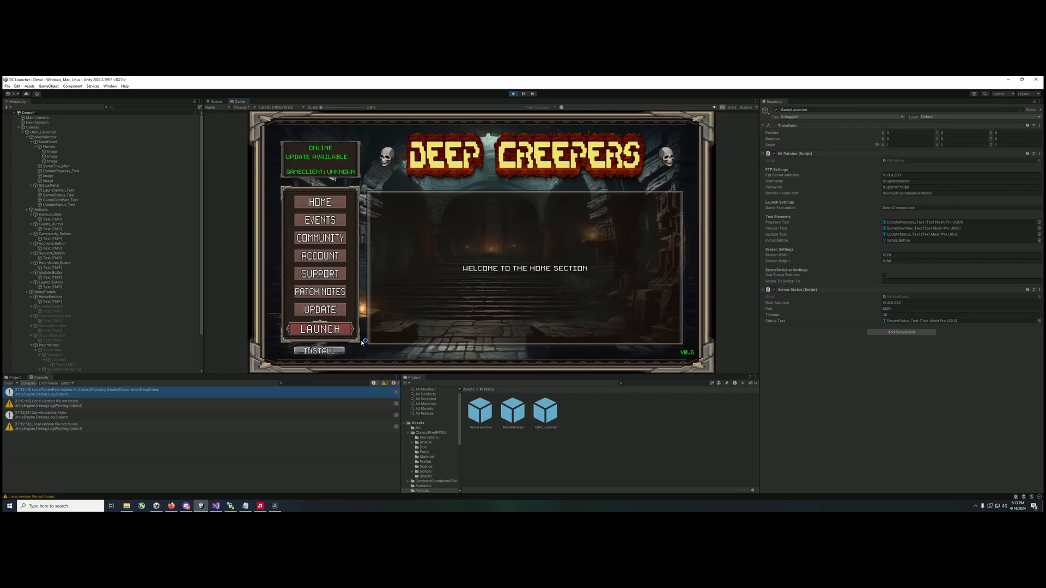
pyautogui.click(315, 351)
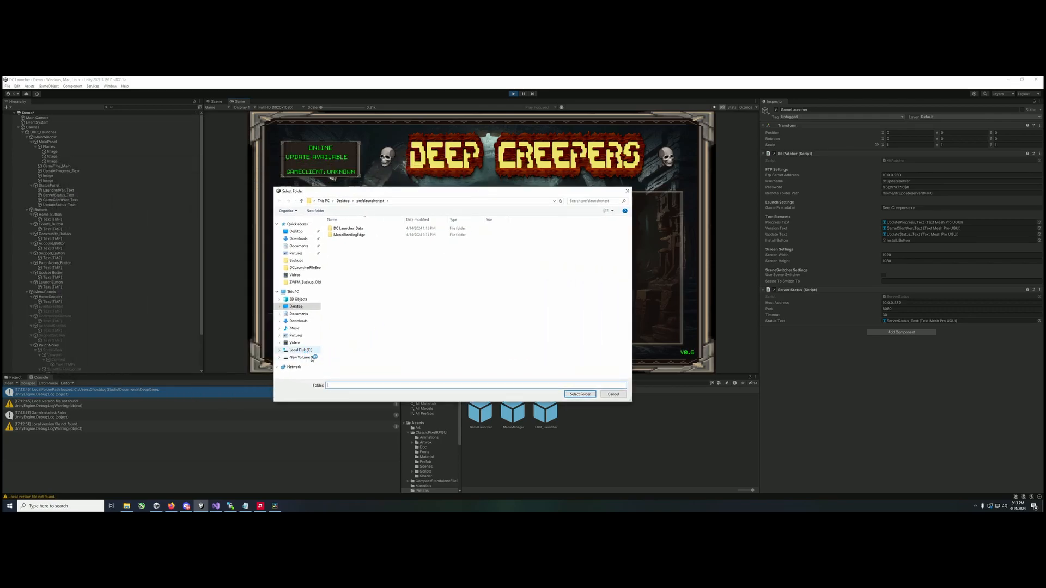
pyautogui.click(298, 313)
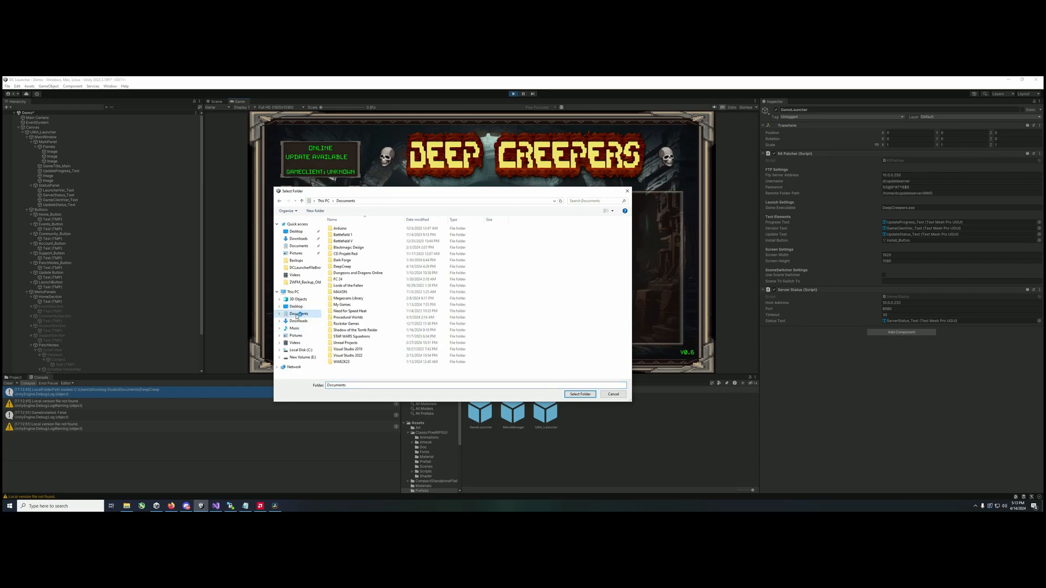
pyautogui.rightClick(493, 339)
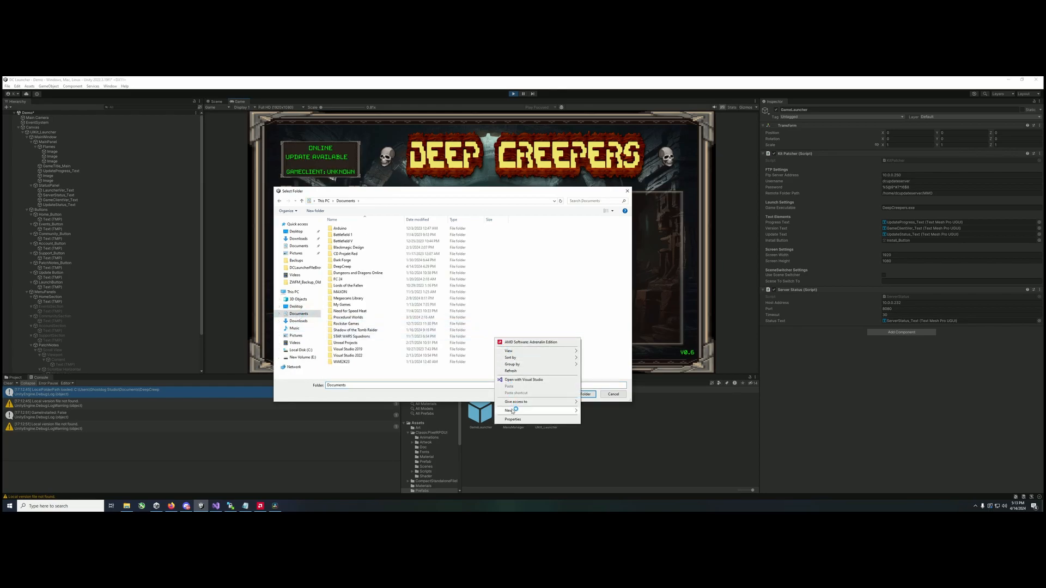
pyautogui.moveTo(524, 410)
pyautogui.click(587, 412)
pyautogui.write('New Install')
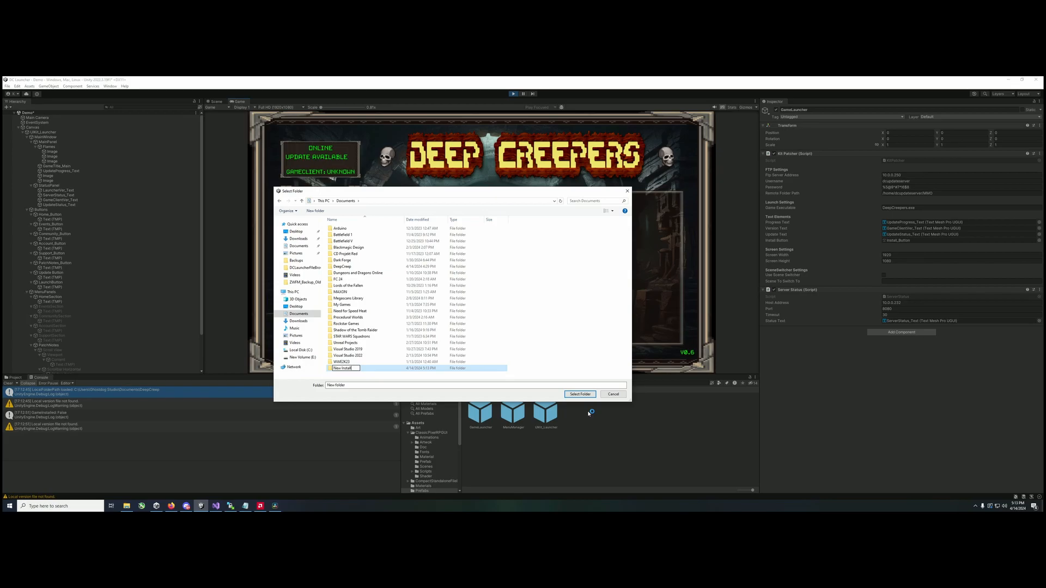
pyautogui.click(581, 393)
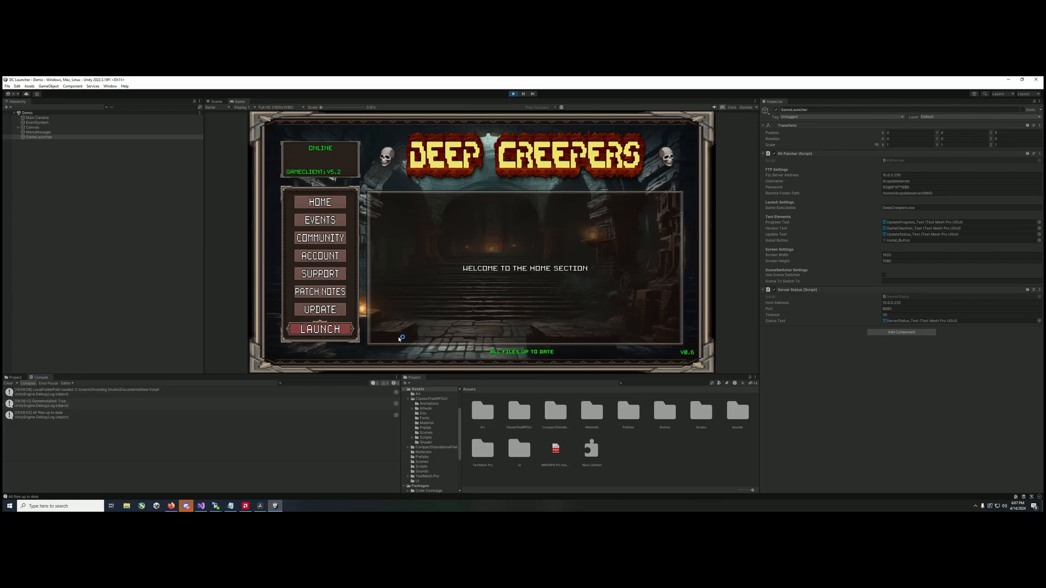
# Launch the installed Deep Creepers game from the running launcher and exit it at its server list screen.
pyautogui.click(321, 330)
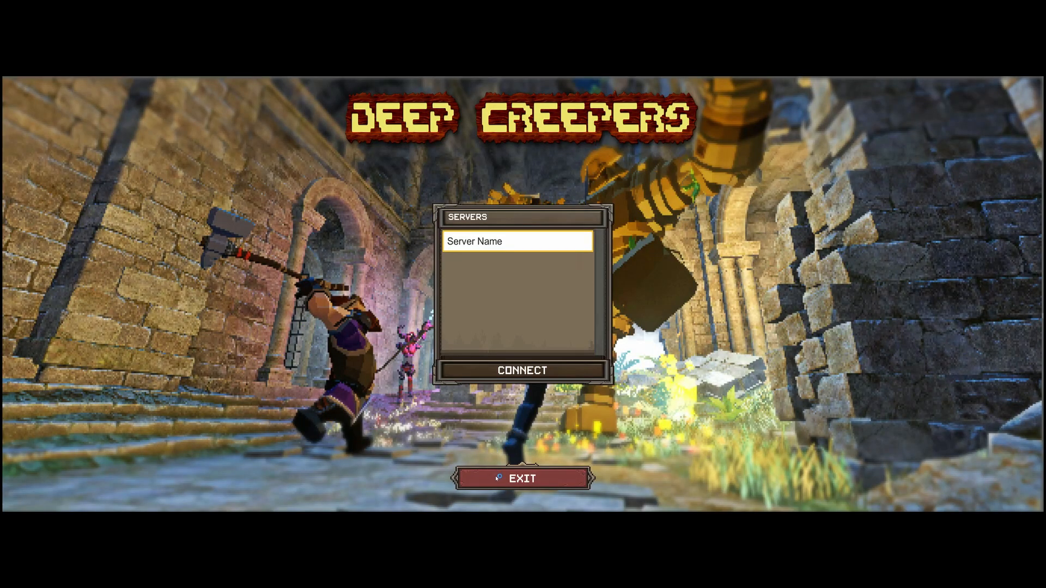
pyautogui.click(498, 478)
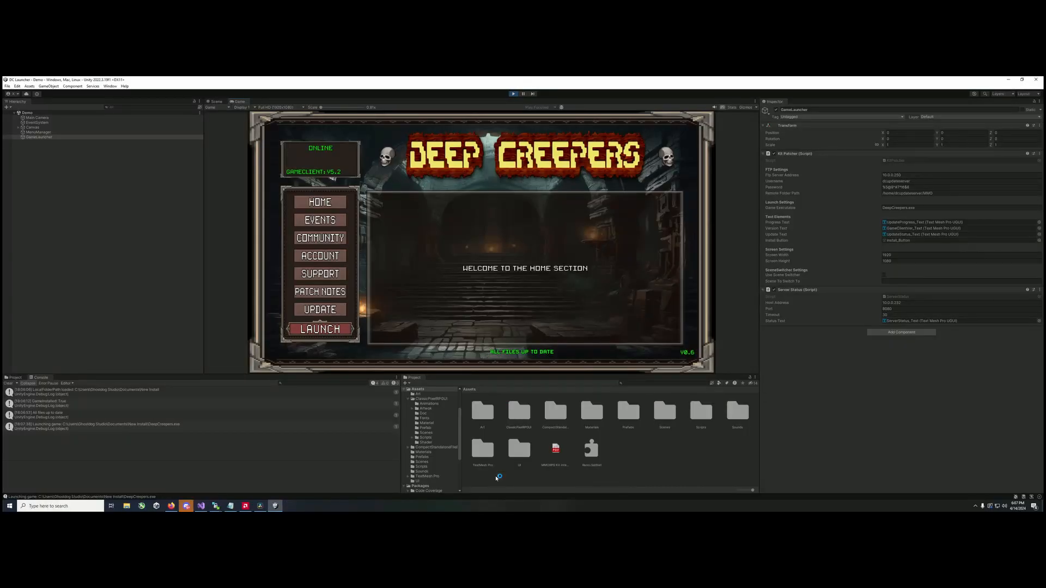